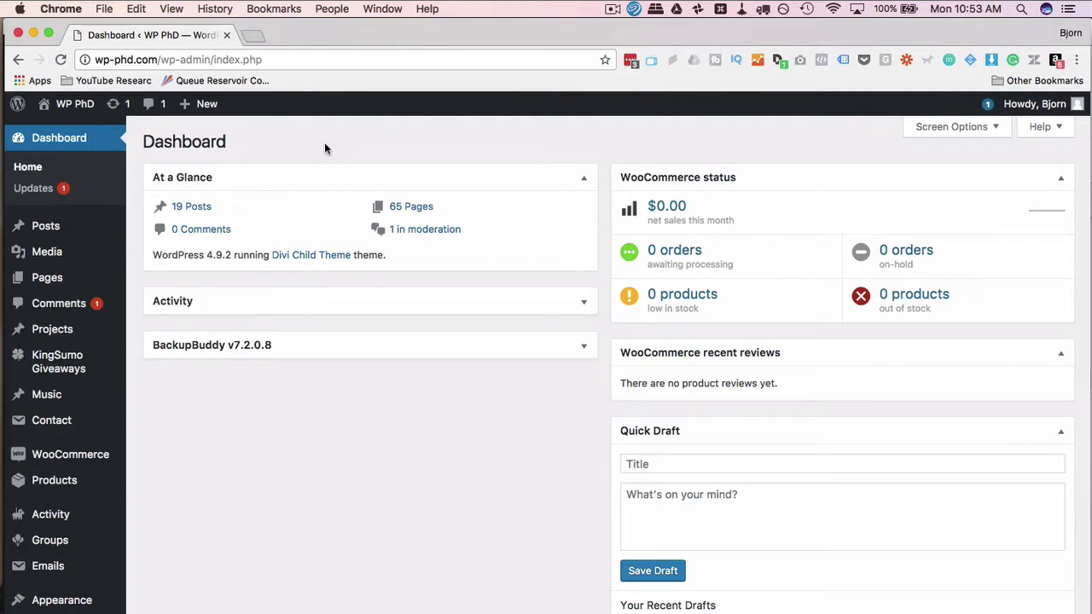
- Add a new page titled 'Custom CSS', save it as a draft, and launch the Frontend Editor
mouse_move(47, 290)
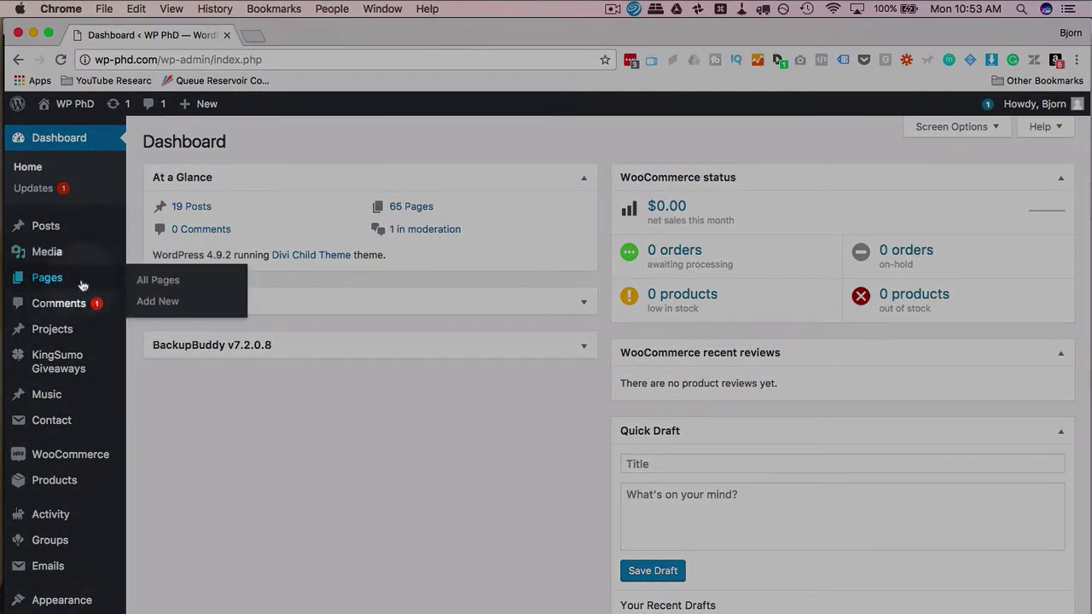
left_click(149, 303)
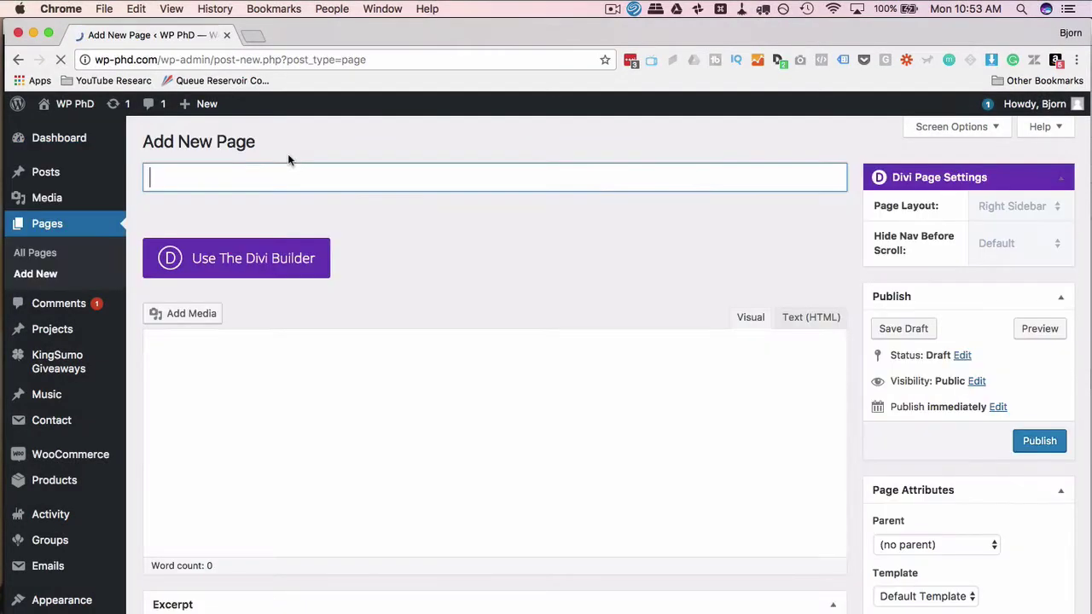
left_click(287, 179)
type("Custom CSS")
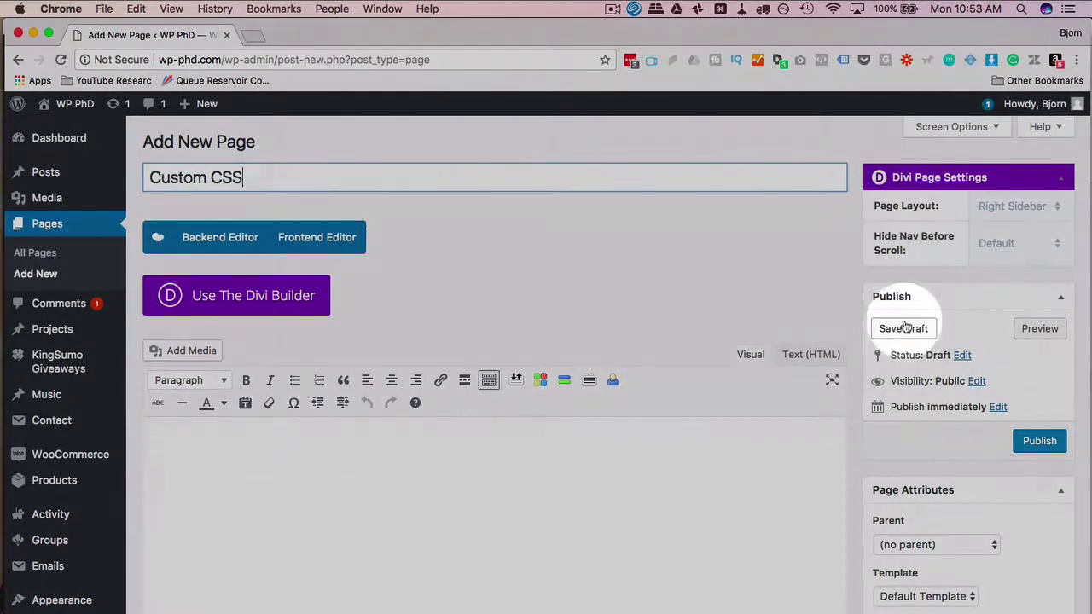
left_click(904, 328)
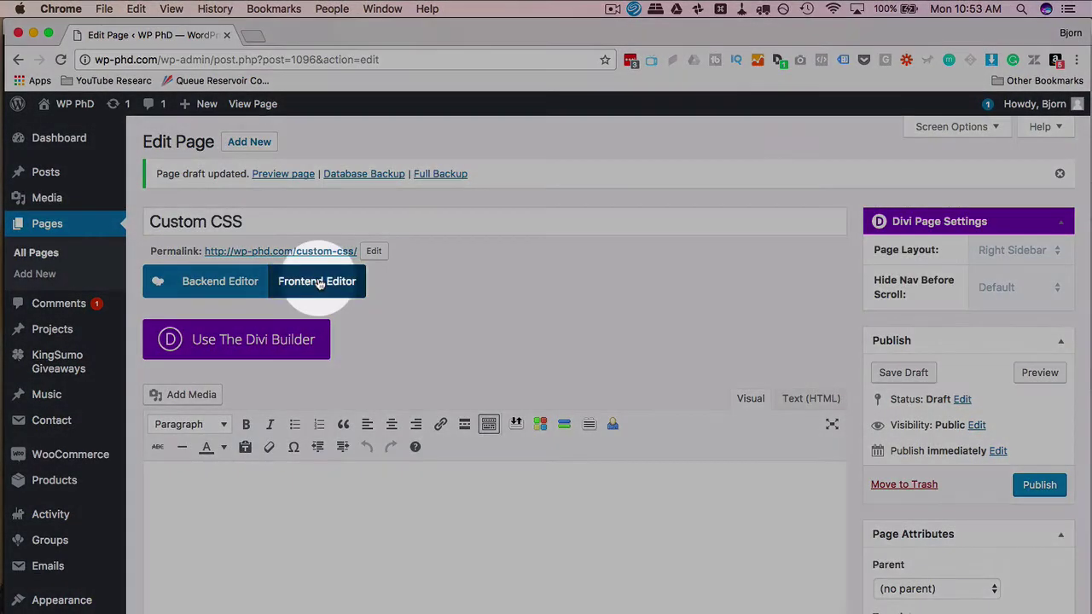
left_click(318, 282)
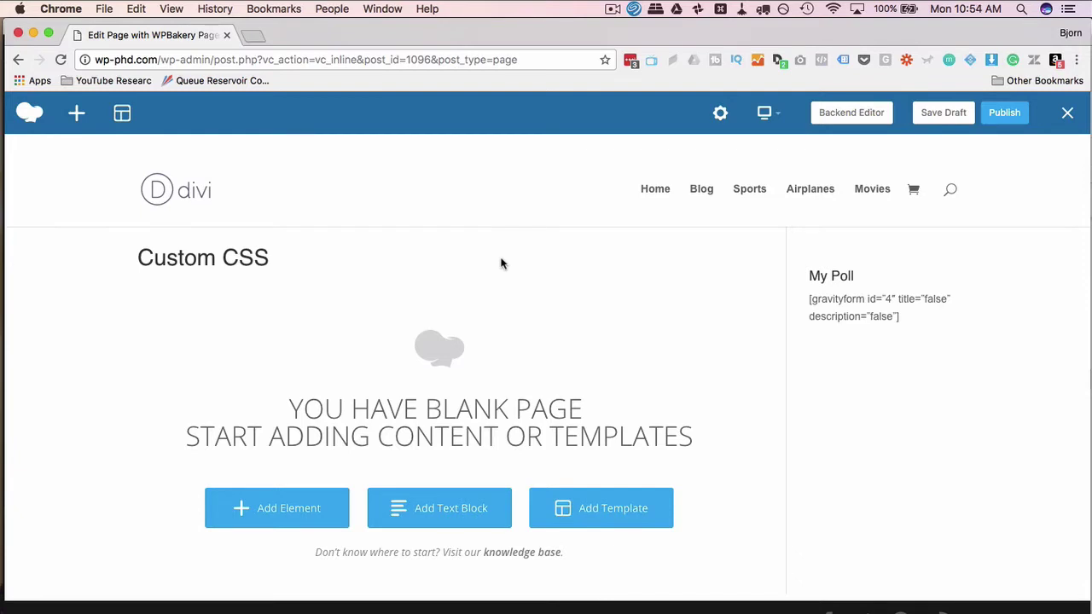
- Add a Text Block to the empty page and switch its editor to the Text (HTML) source
left_click(444, 516)
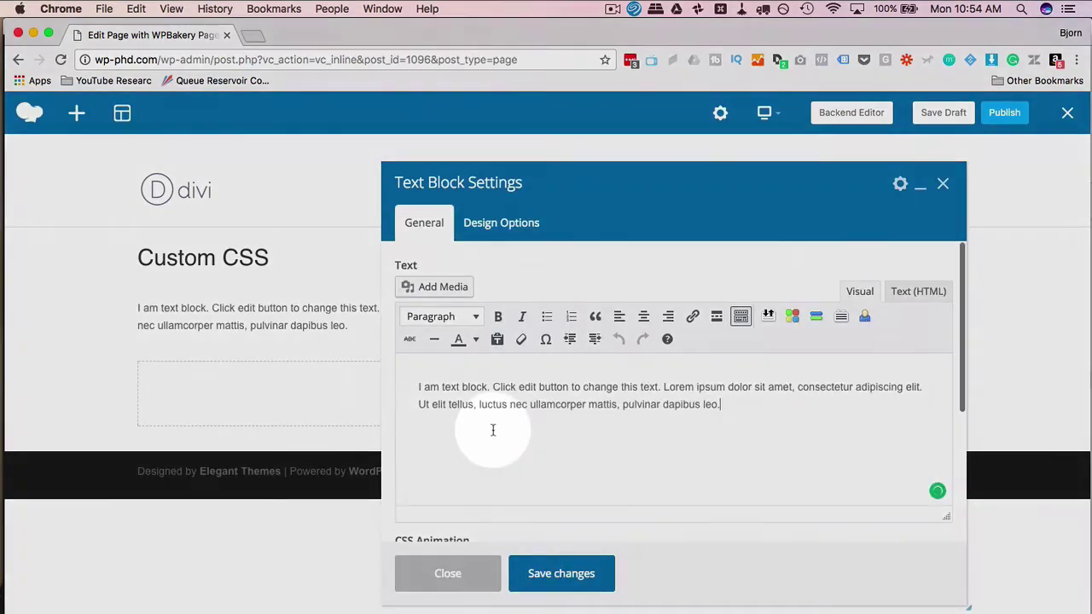
left_click(318, 320)
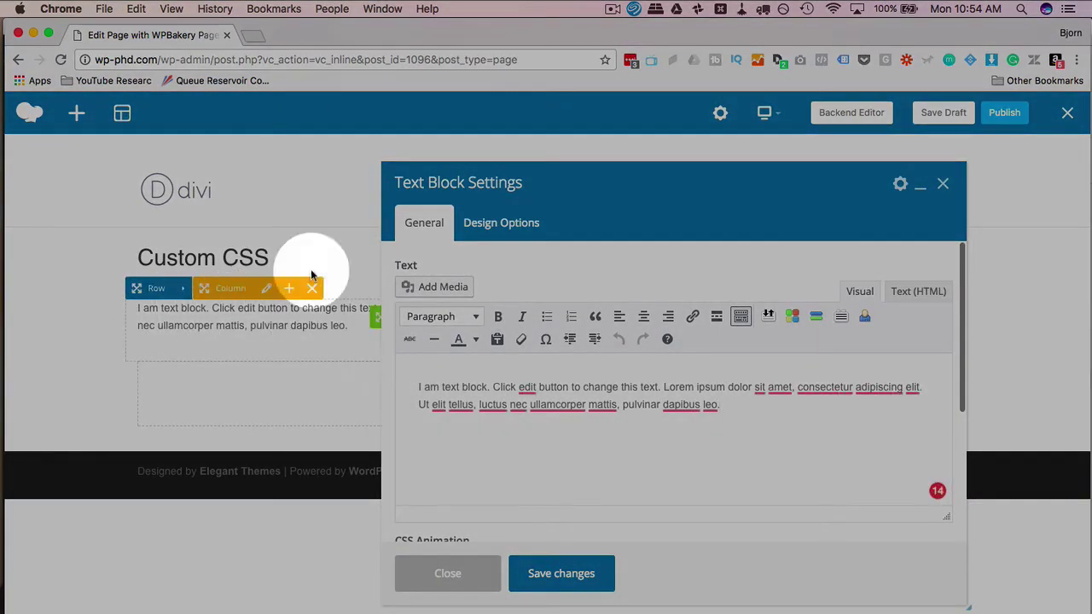
left_click_drag(550, 184, 632, 148)
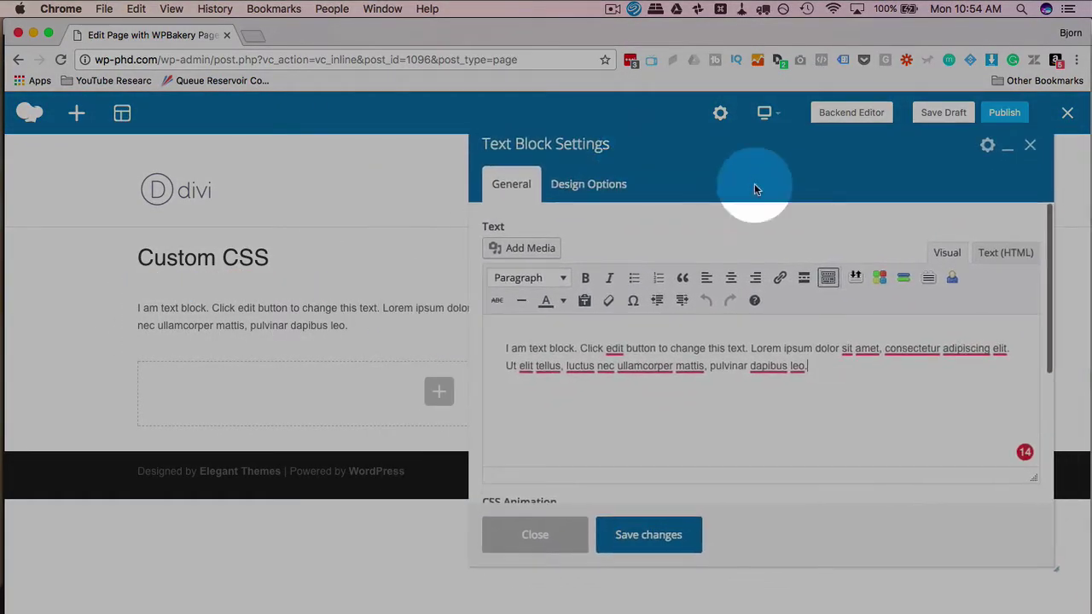
left_click(996, 253)
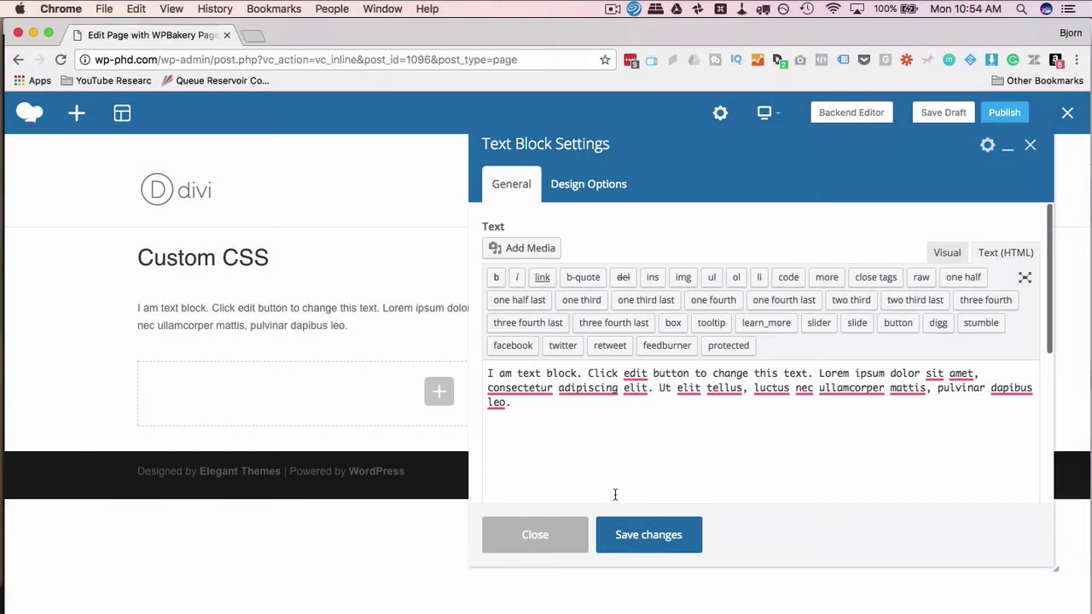
- Wrap the sentence in <span style="color:red;">…</span> and save the text block
type("<b")
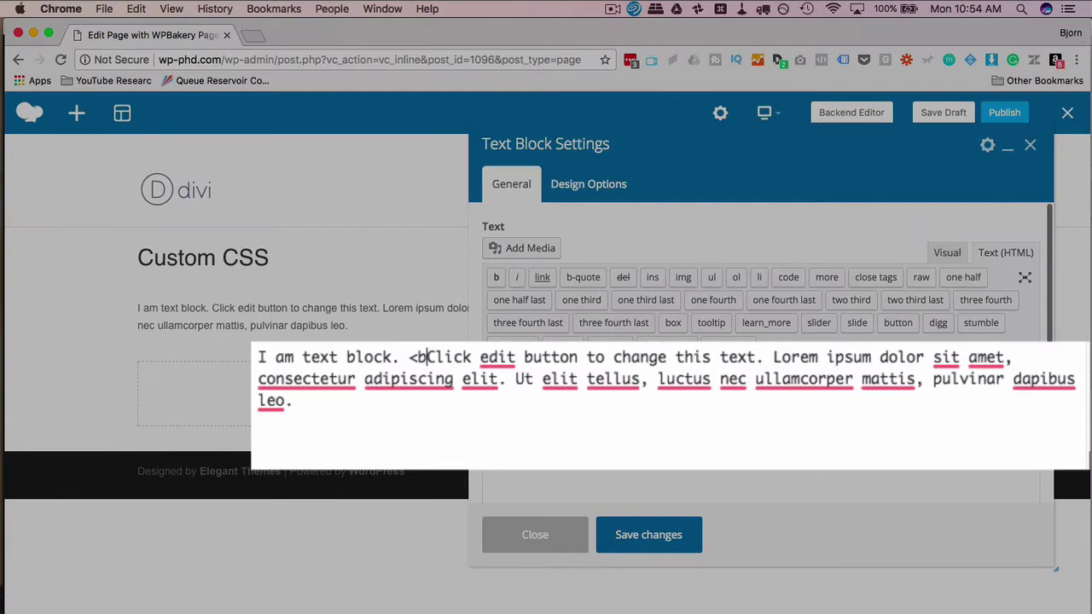
type(" styClick e")
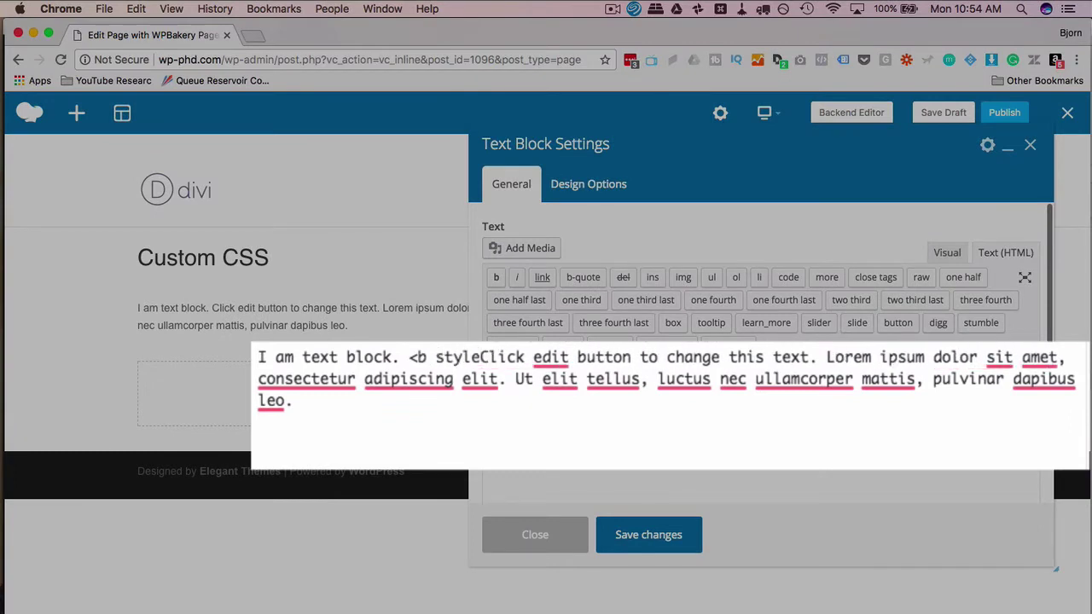
key("BackSpace")
key("BackSpace")
key("BackSpace")
key("BackSpace")
key("BackSpace")
key("BackSpace")
key("BackSpace")
type("span ")
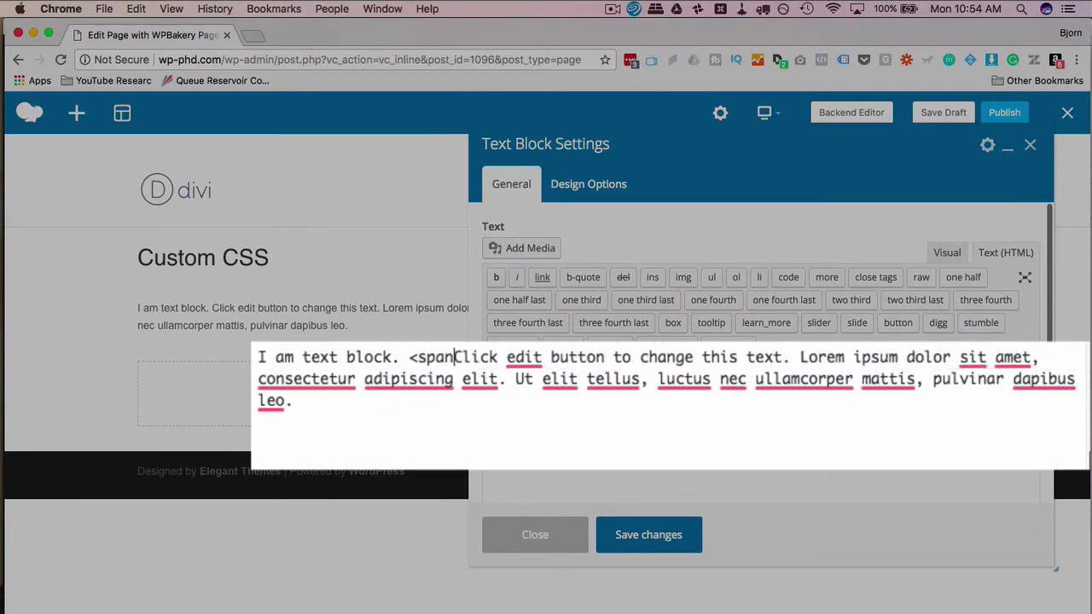
type("style=\"co")
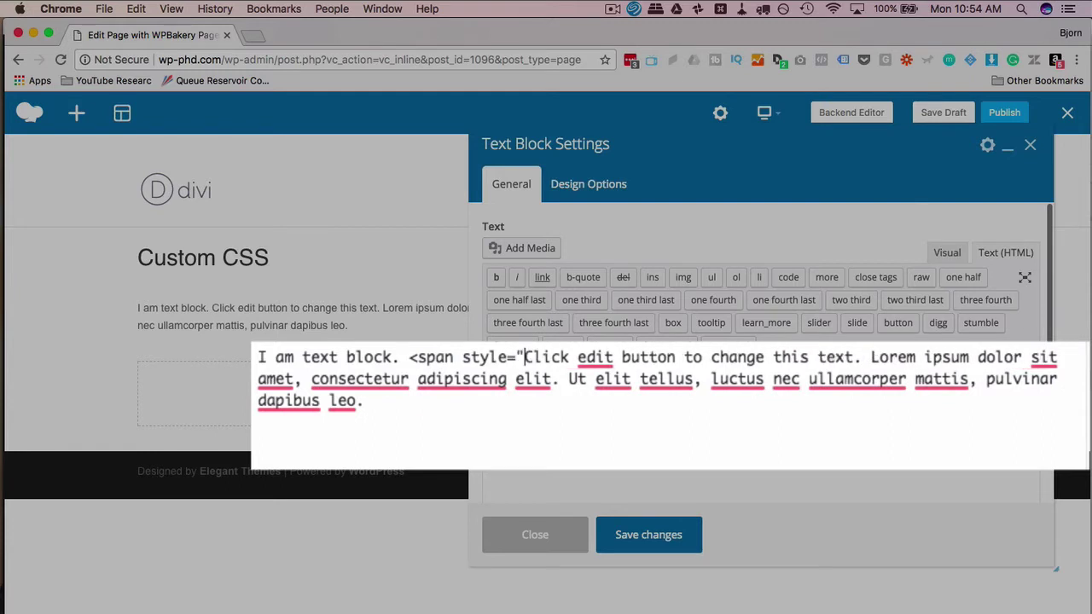
type("lor:red;")
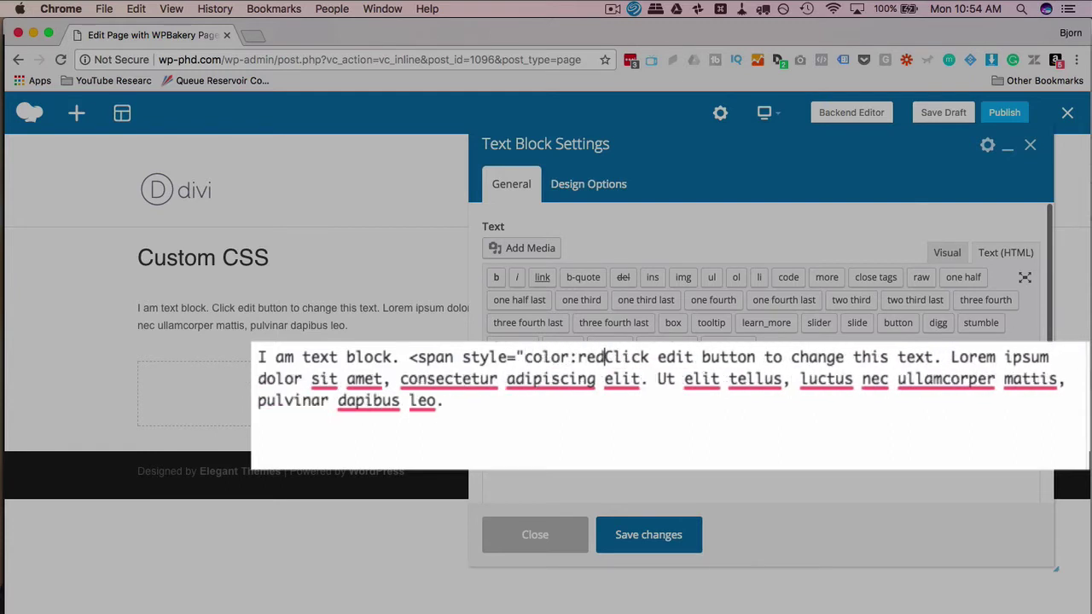
type("\">")
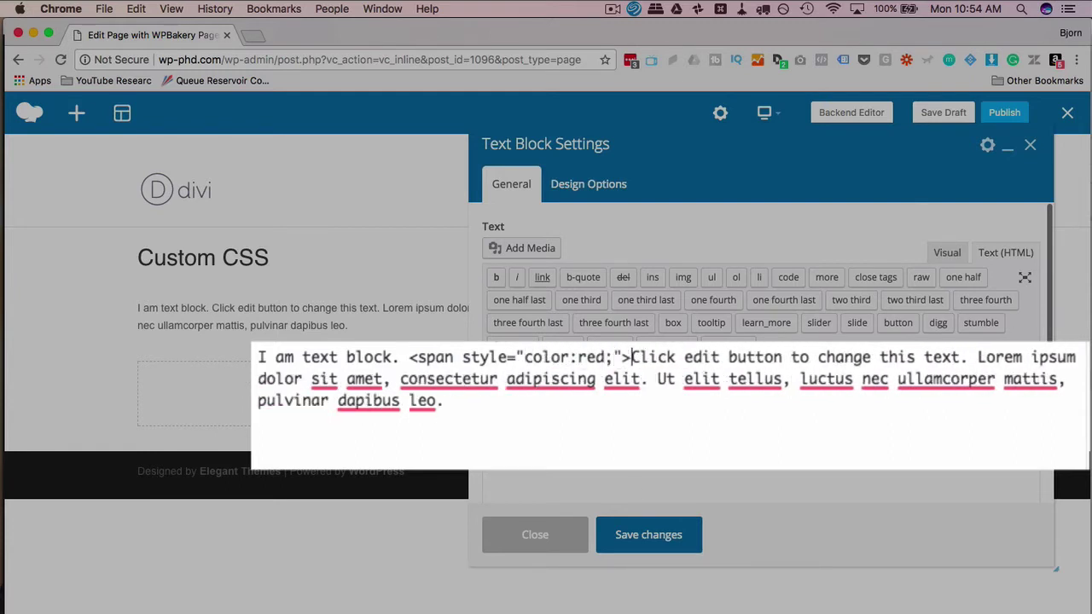
left_click(959, 357)
type("<a")
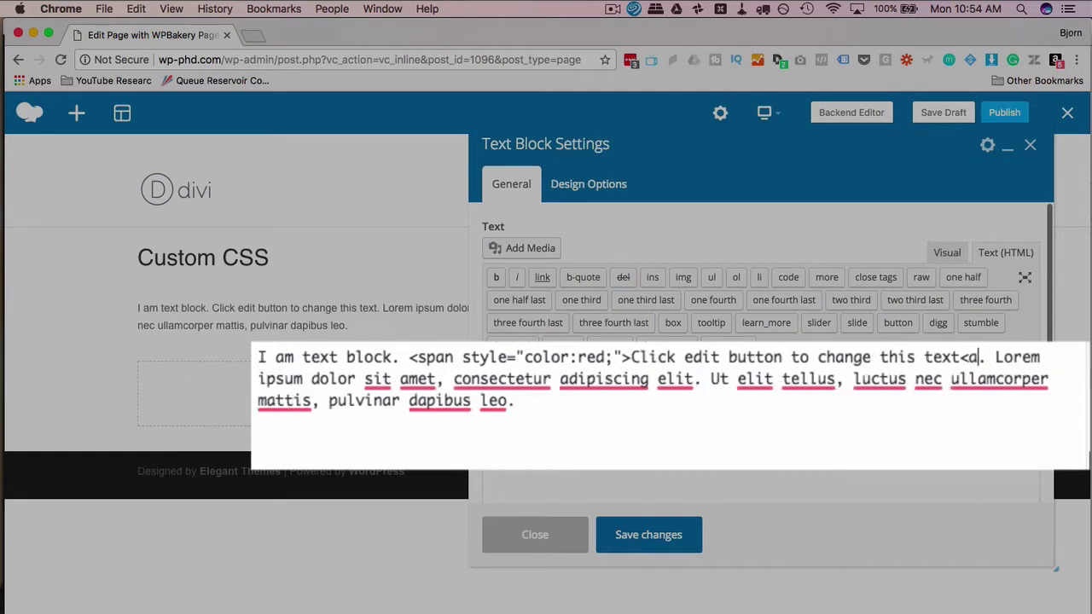
key("BackSpace")
type("/span>")
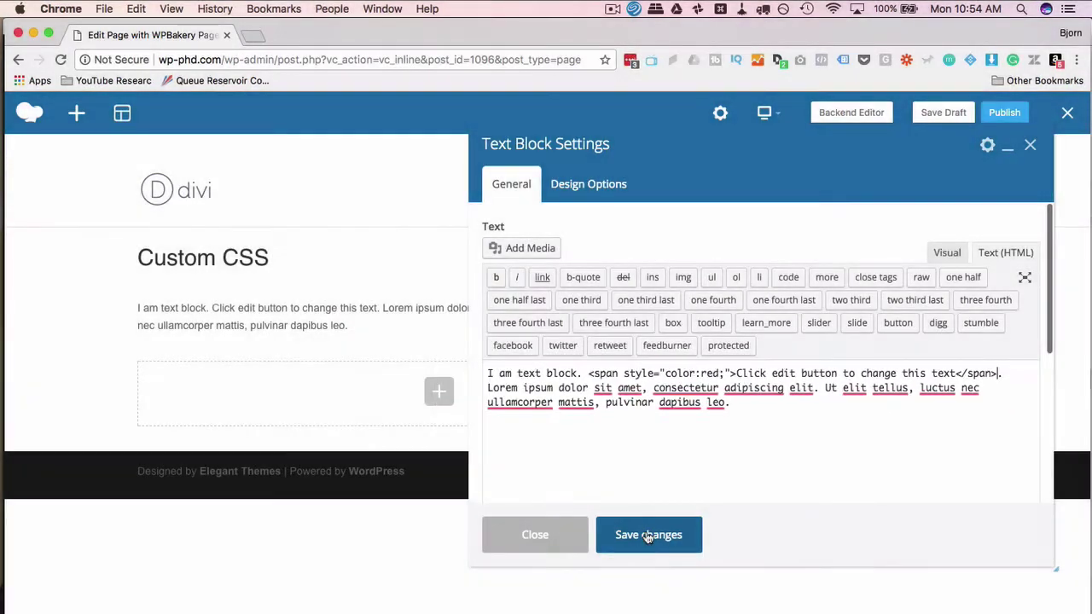
left_click(648, 534)
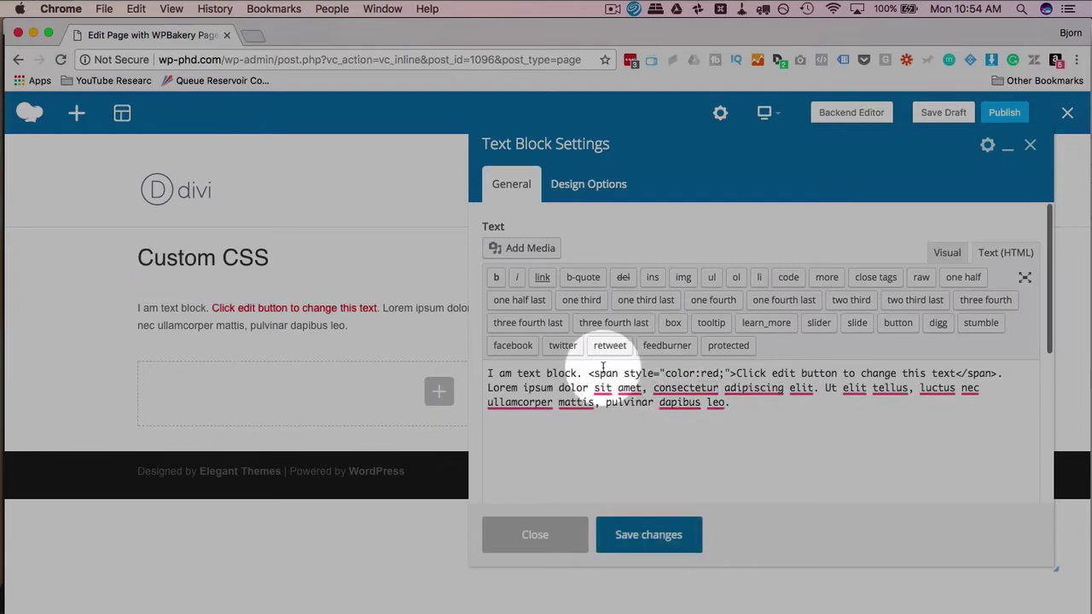
- Highlight the opening <span style="color:red;"> tag in the text block's HTML source
left_click_drag(589, 373, 735, 374)
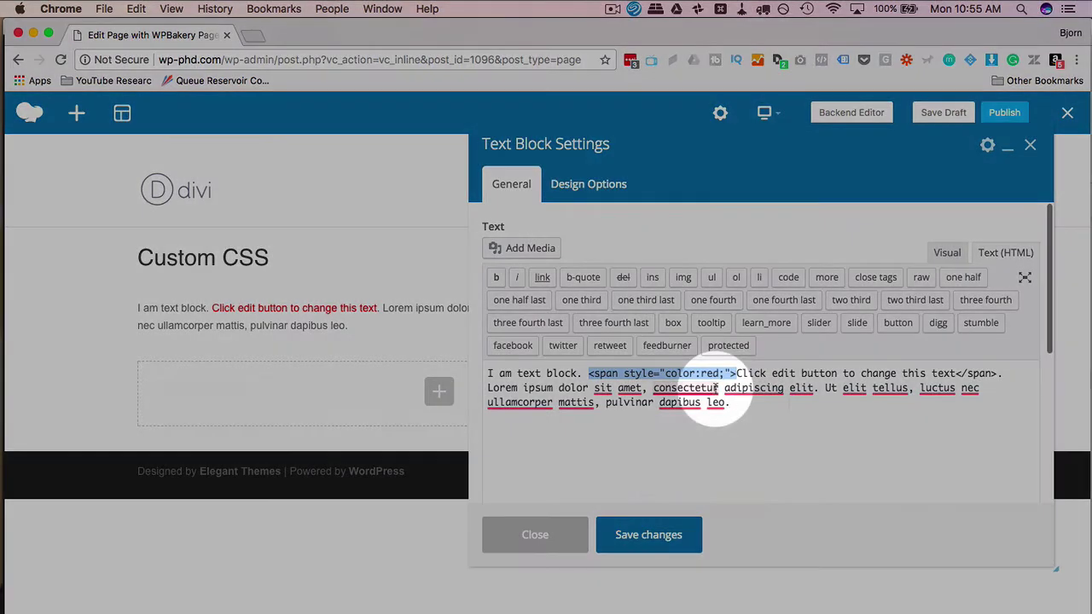
mouse_move(718, 388)
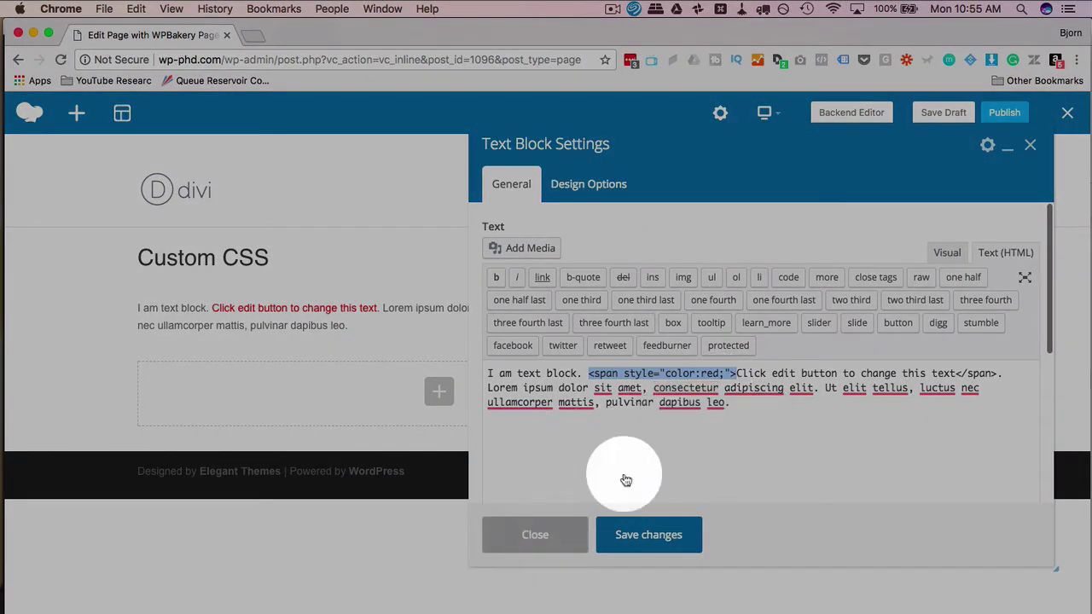
- Close the text block settings, then view the page settings' Custom CSS and close them unchanged
left_click(1029, 145)
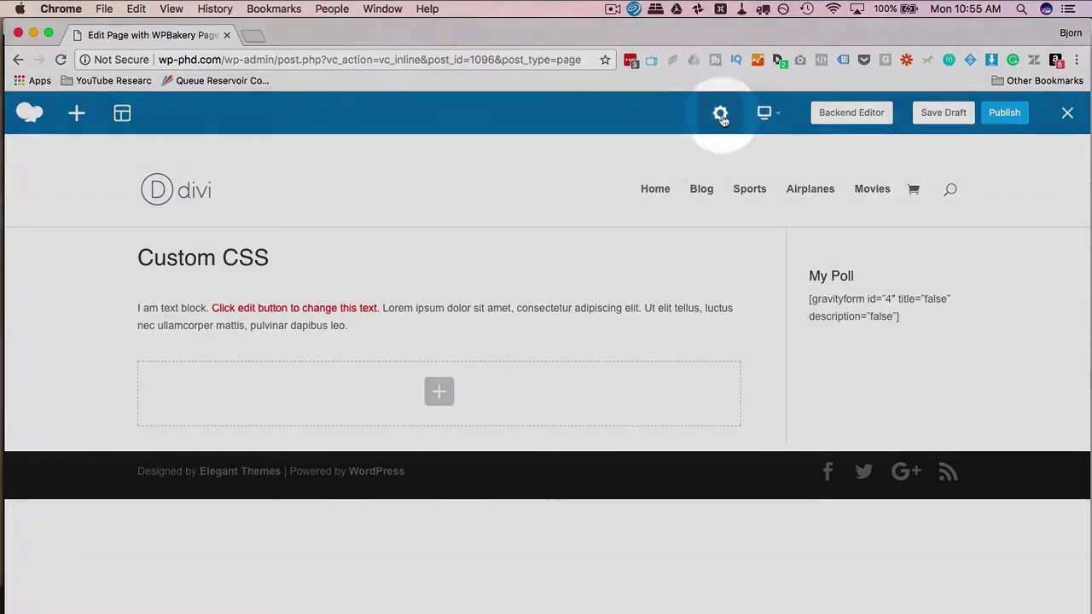
left_click(720, 117)
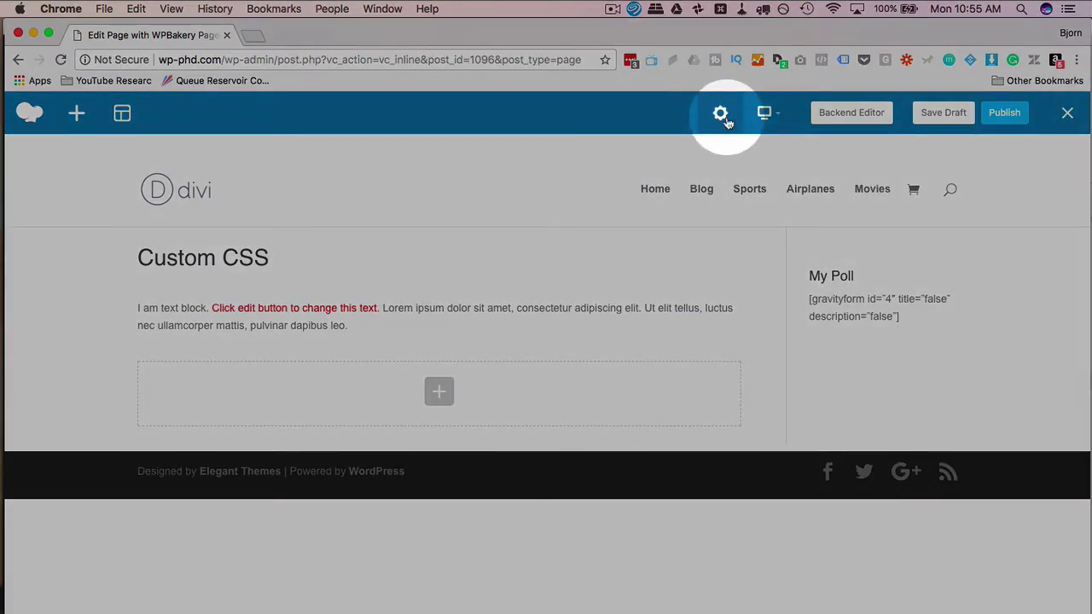
left_click(910, 344)
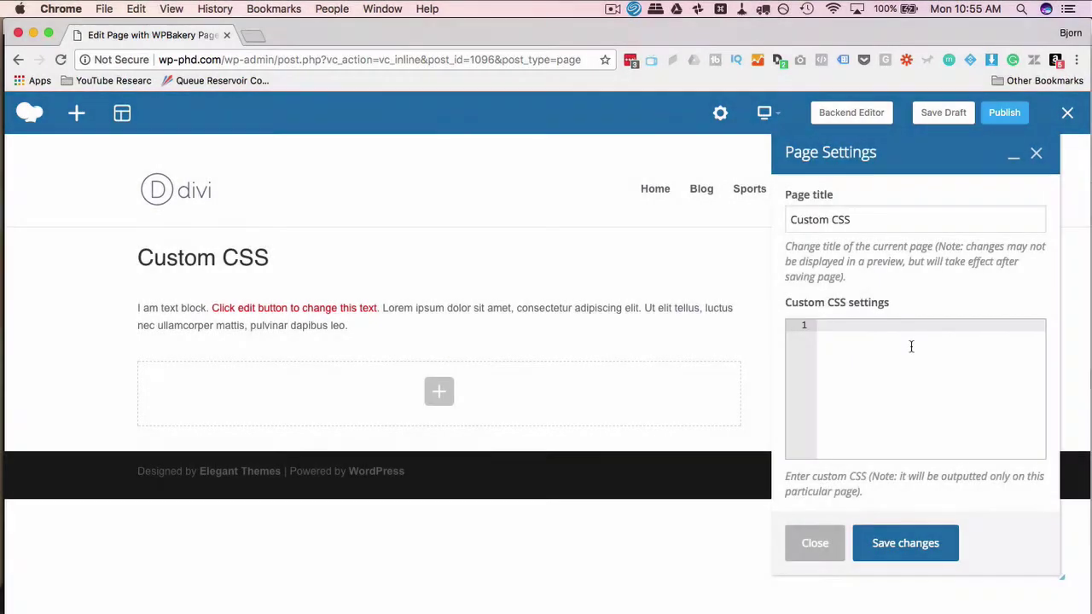
left_click(830, 539)
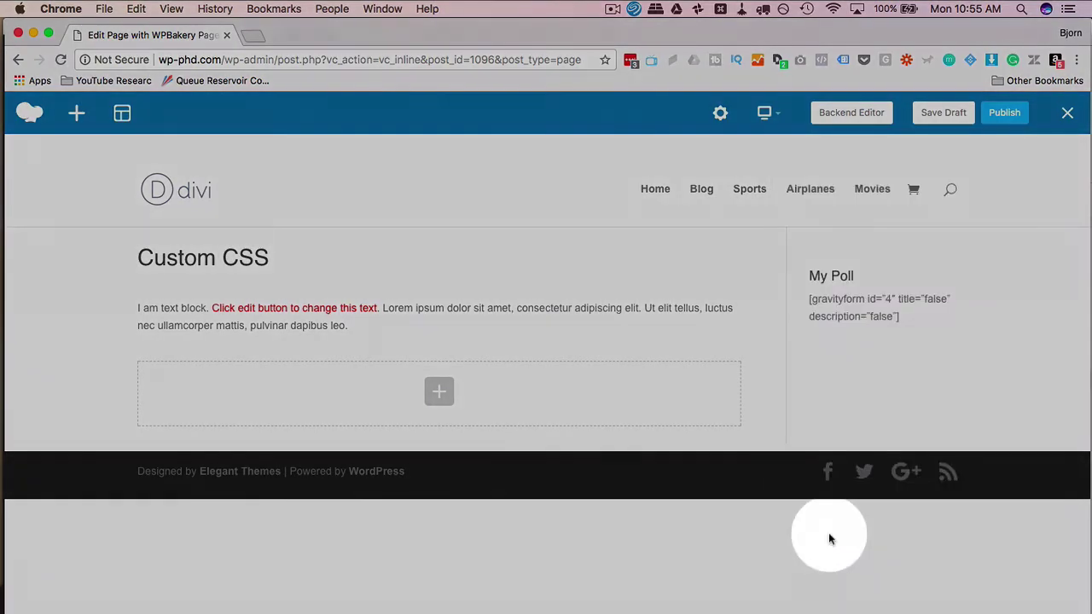
- Set the text block's Extra class name to 'text-block', save, and close its settings
mouse_move(356, 317)
left_click(453, 318)
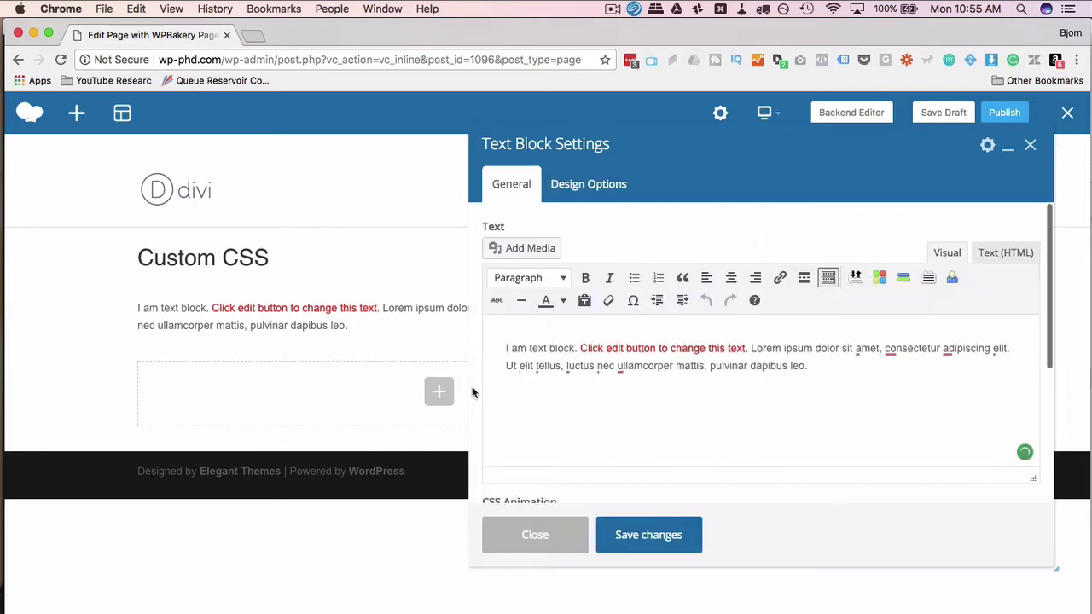
scroll(477, 401, "down", 5)
left_click(509, 452)
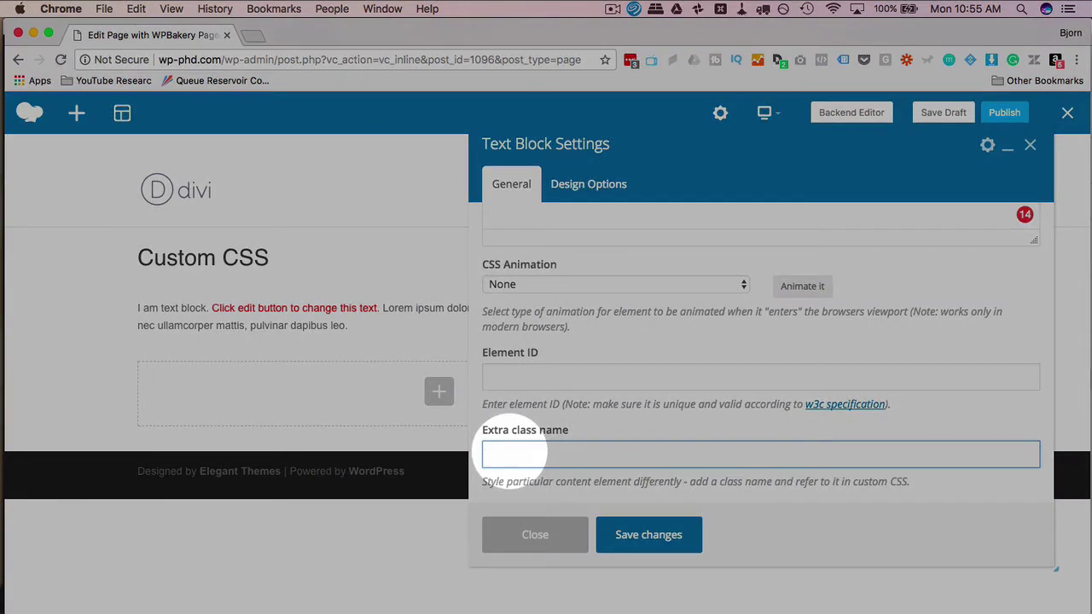
type("text-block")
left_click(641, 536)
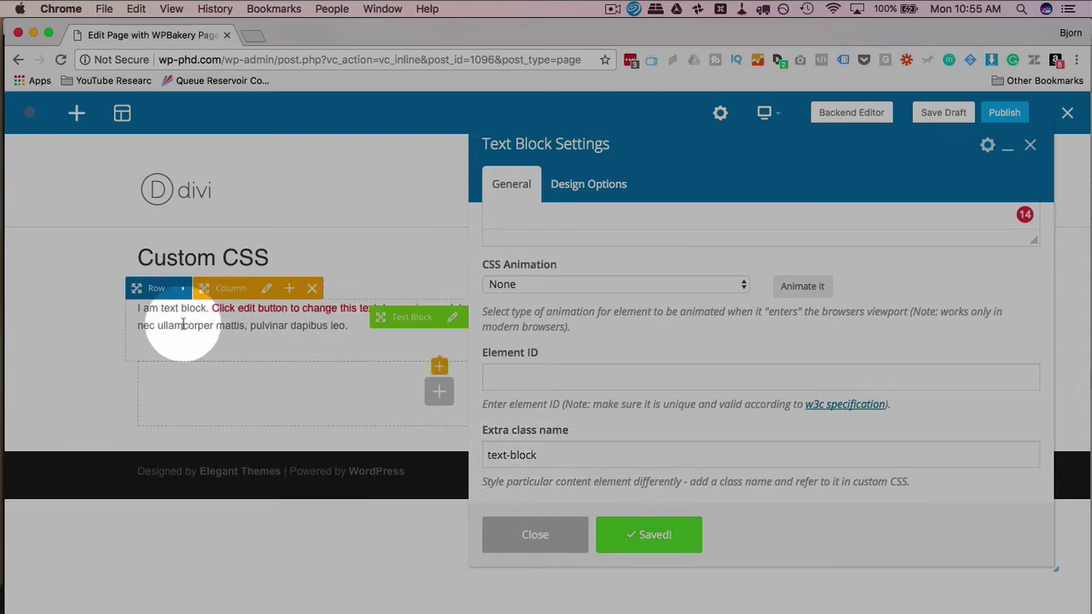
left_click(537, 544)
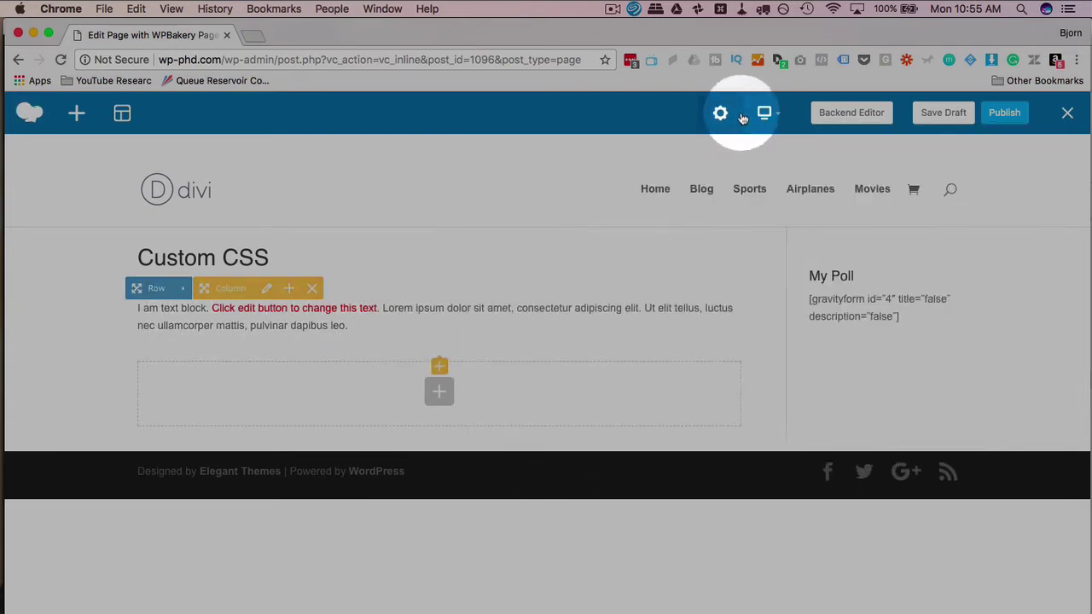
- Add the page CSS rule .text-block {font-weight:bold;} and save it, making the text bold
left_click(719, 112)
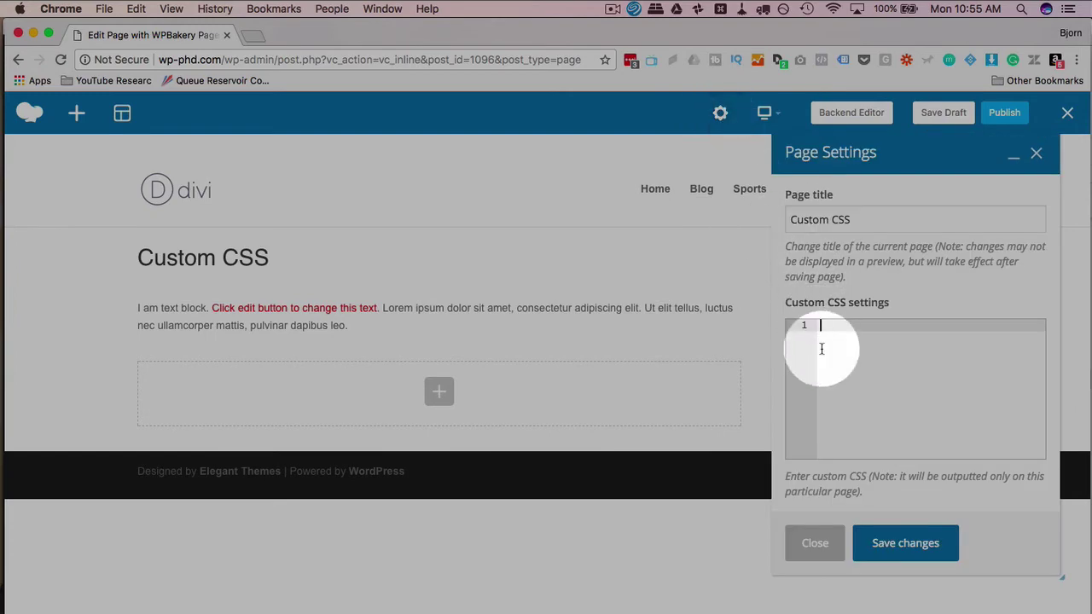
type(".")
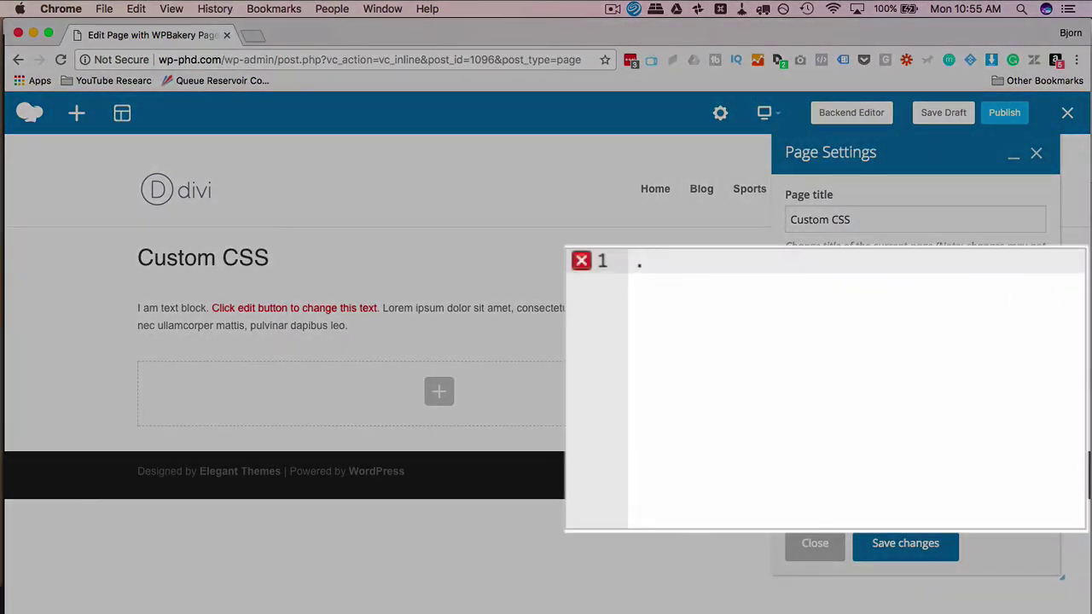
type("text-block ")
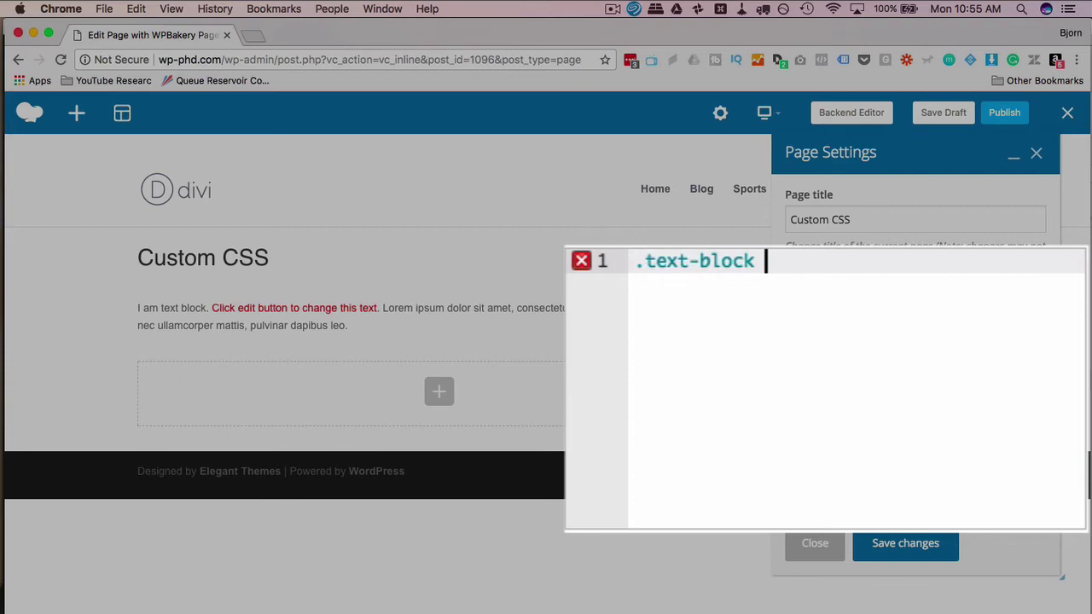
type("{font-")
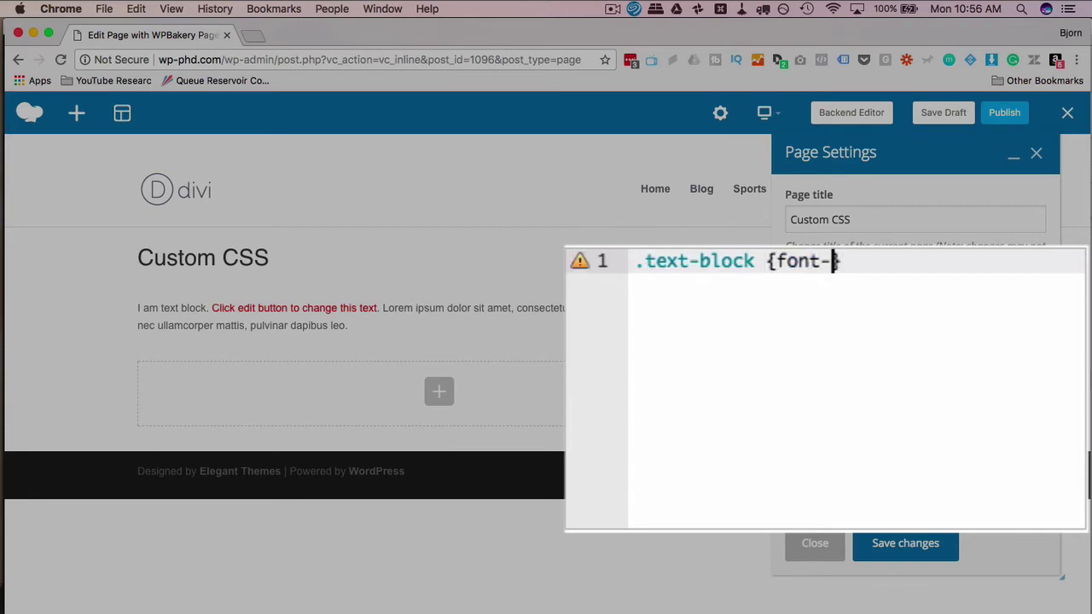
type("weight:bold")
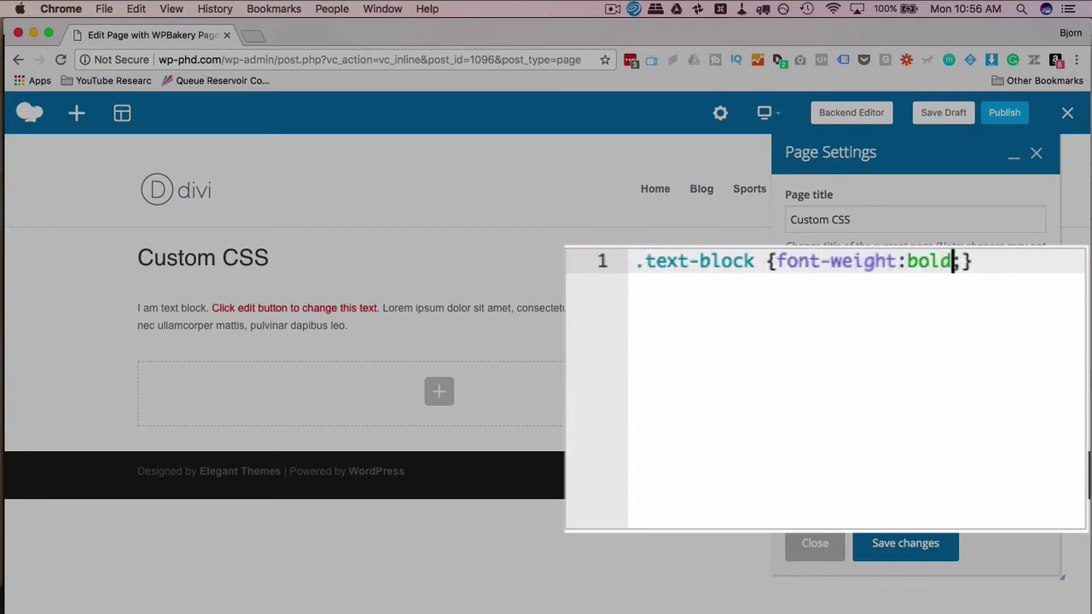
type(";")
left_click(878, 551)
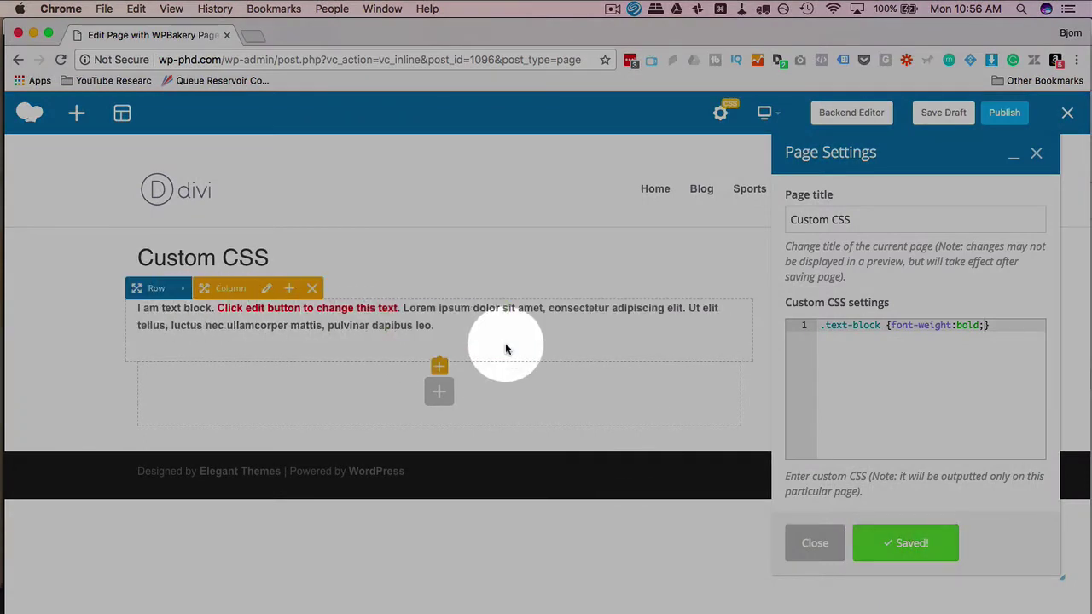
left_click_drag(989, 327, 811, 332)
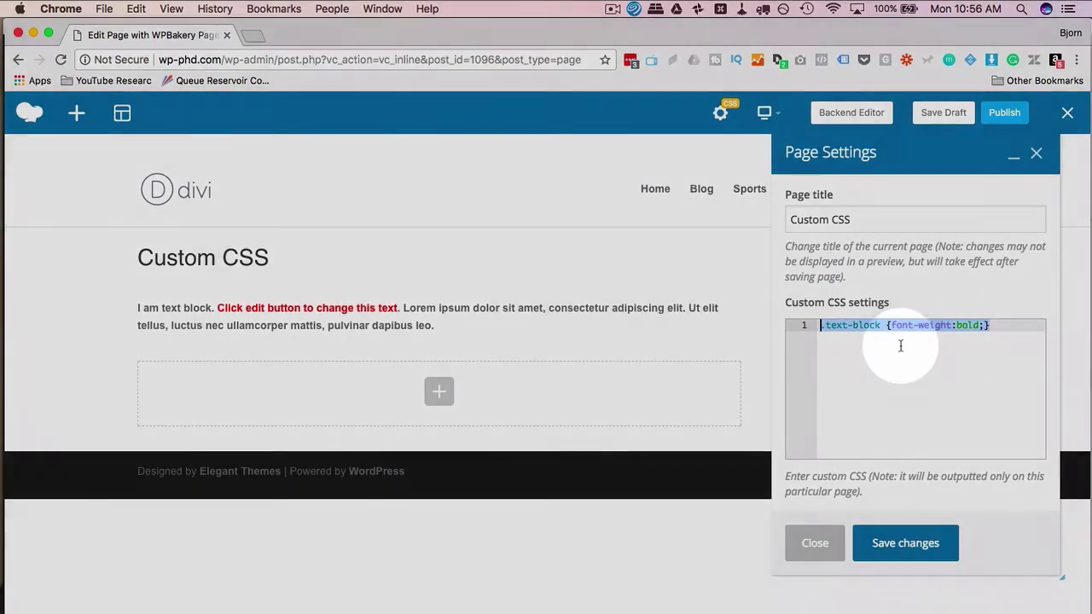
left_click(902, 344)
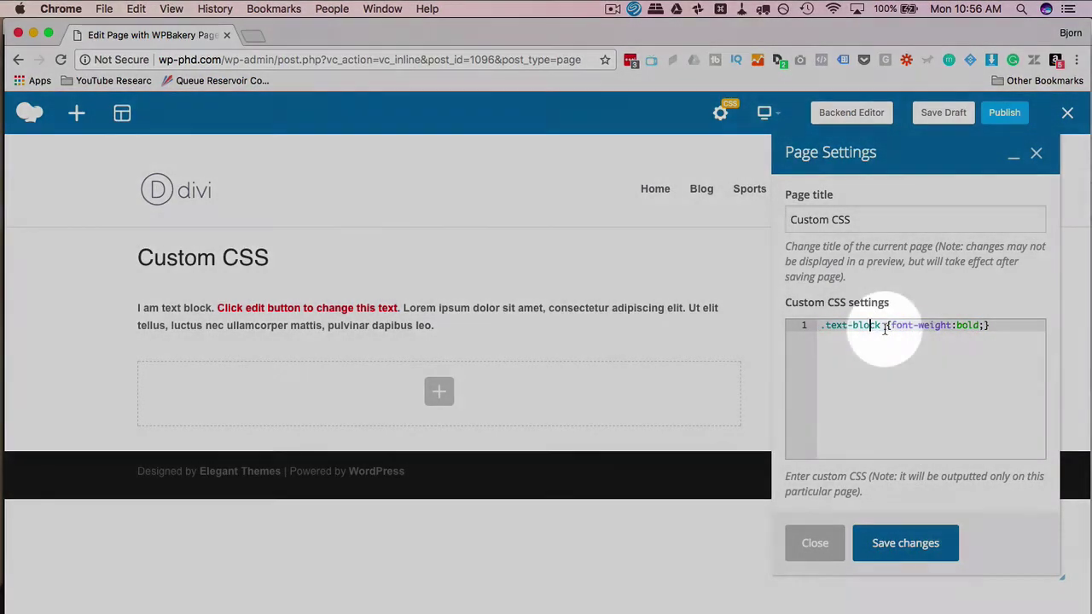
left_click_drag(886, 326, 998, 325)
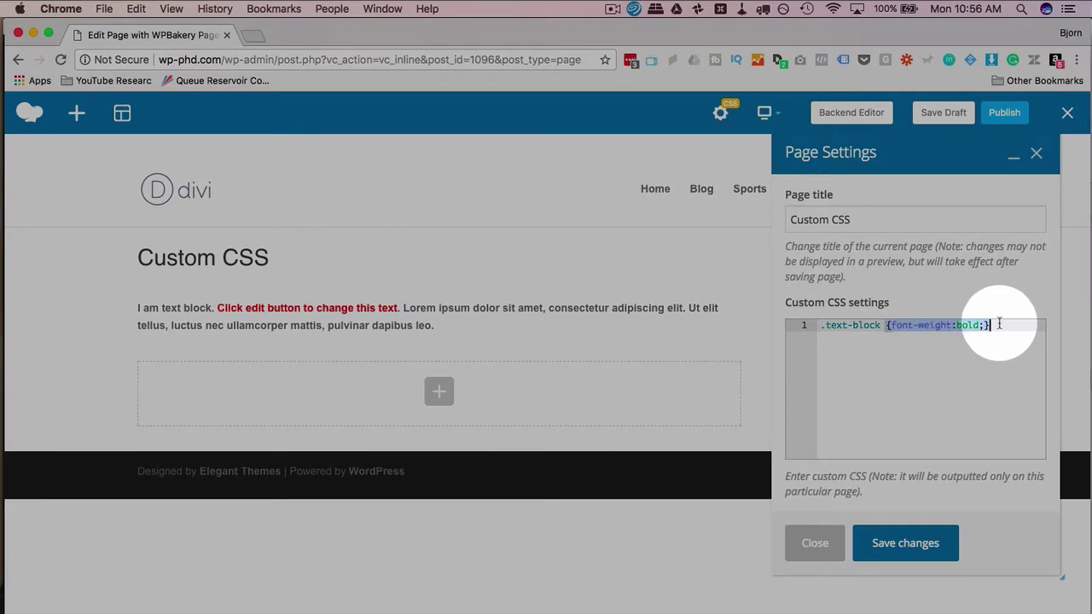
- Insert ', .selector' right after .text-block in the page's Custom CSS rule
left_click(871, 328)
left_click(879, 326)
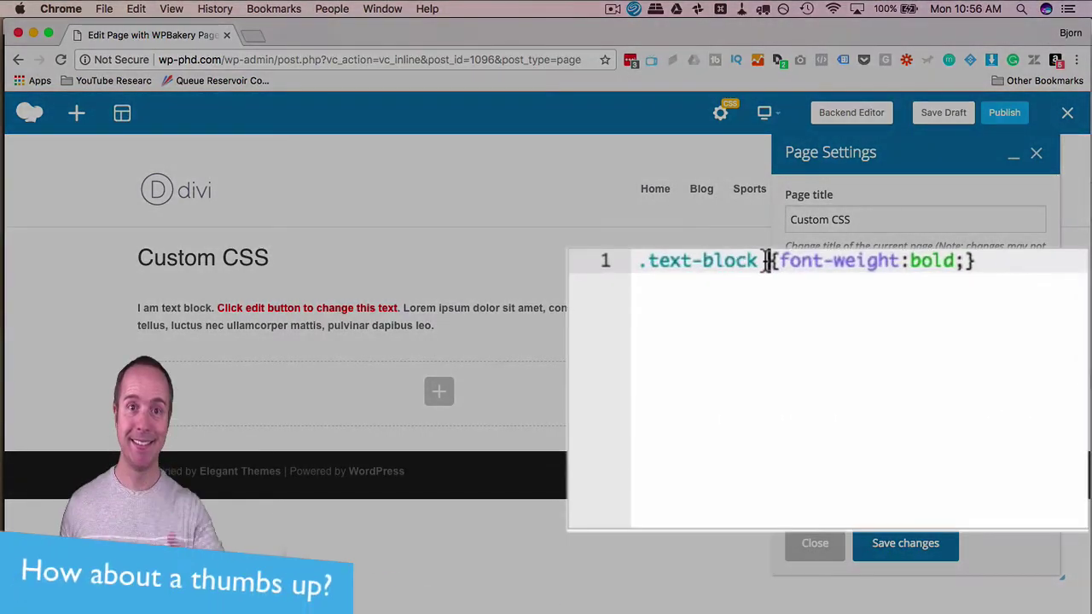
type(", .select")
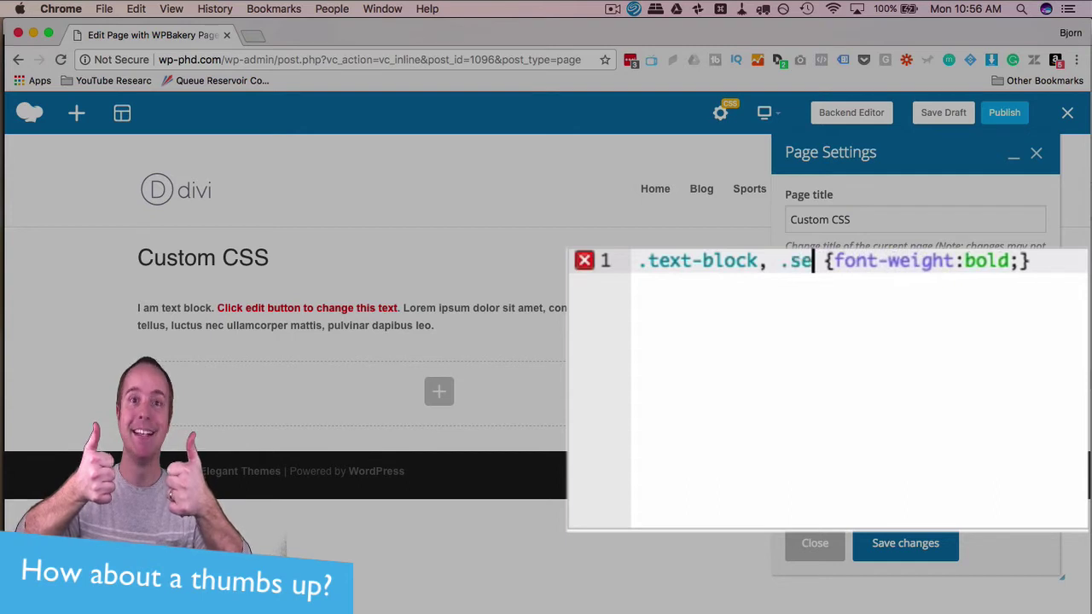
type("or")
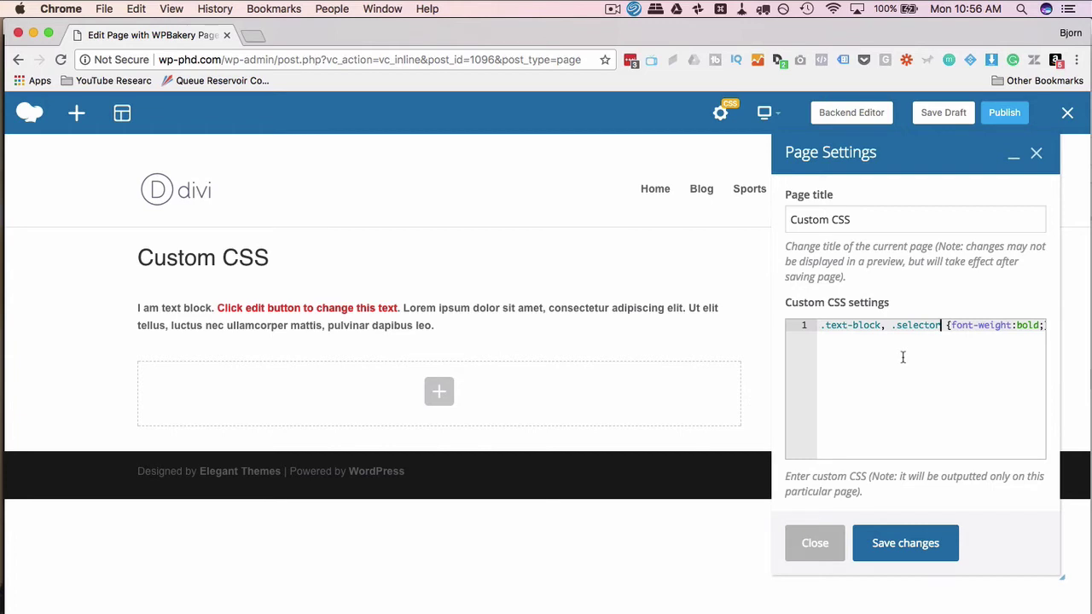
- Close the Page Settings panel and save the Custom CSS page as a draft
left_click(1036, 153)
left_click(939, 114)
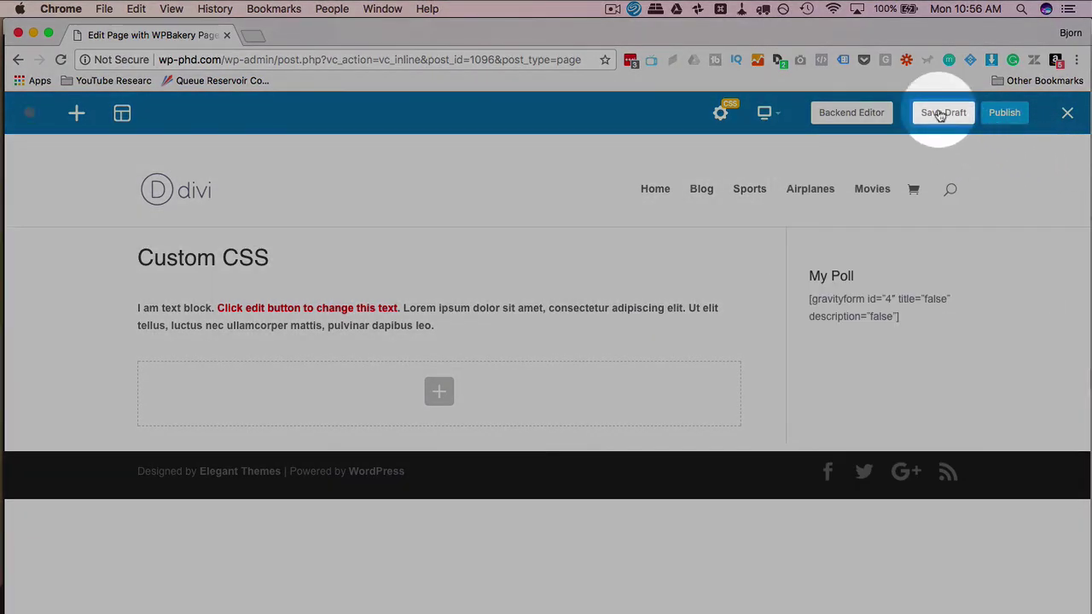
left_click(608, 273)
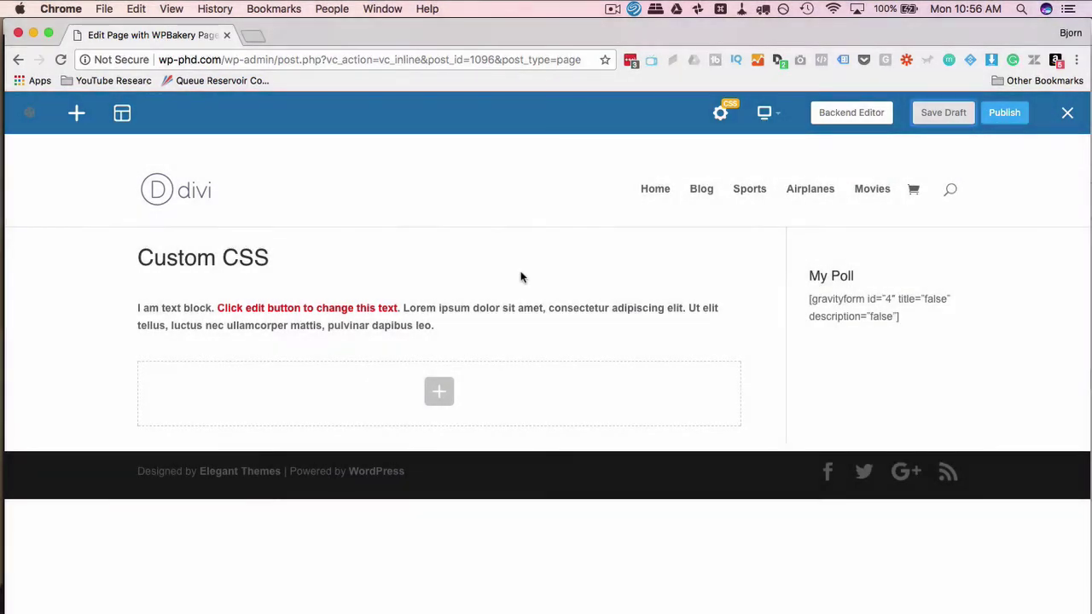
left_click(342, 202)
left_click(669, 303)
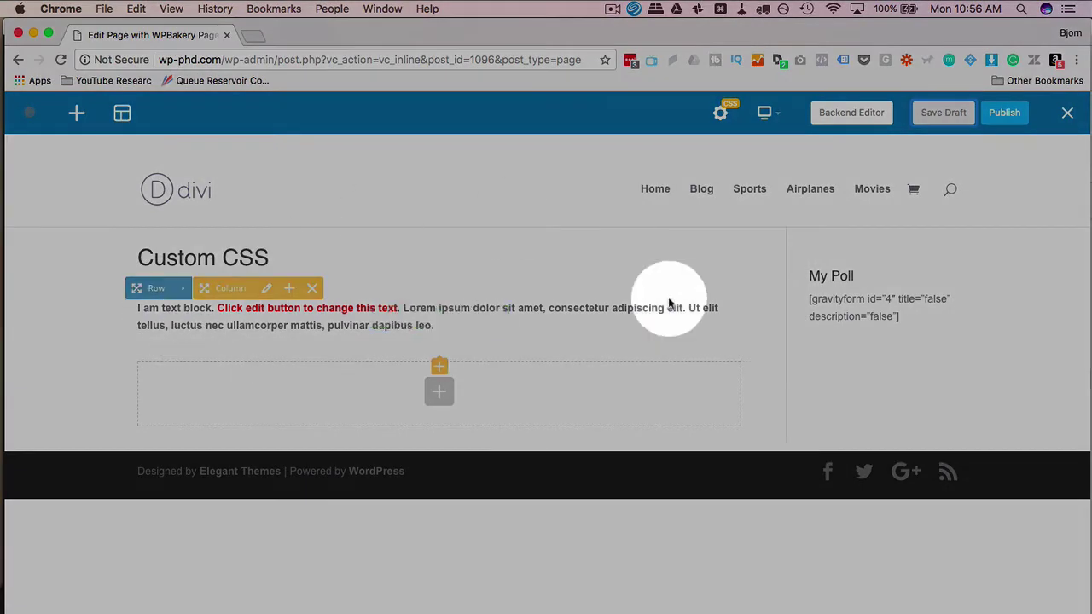
left_click(357, 425)
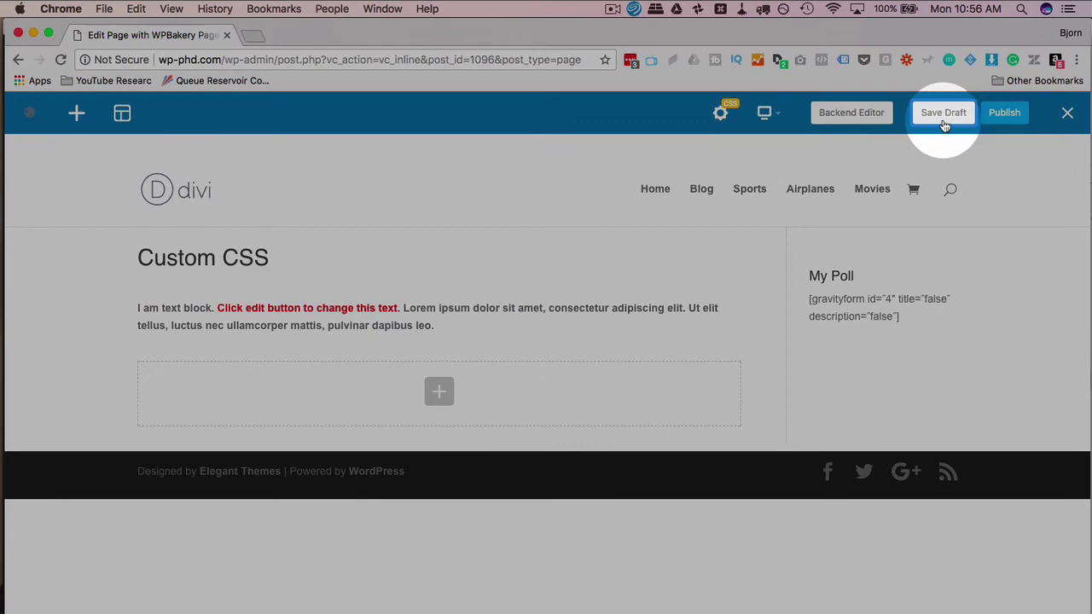
left_click(943, 113)
- Go back to the WordPress Dashboard through the browser's back history
left_click(19, 60)
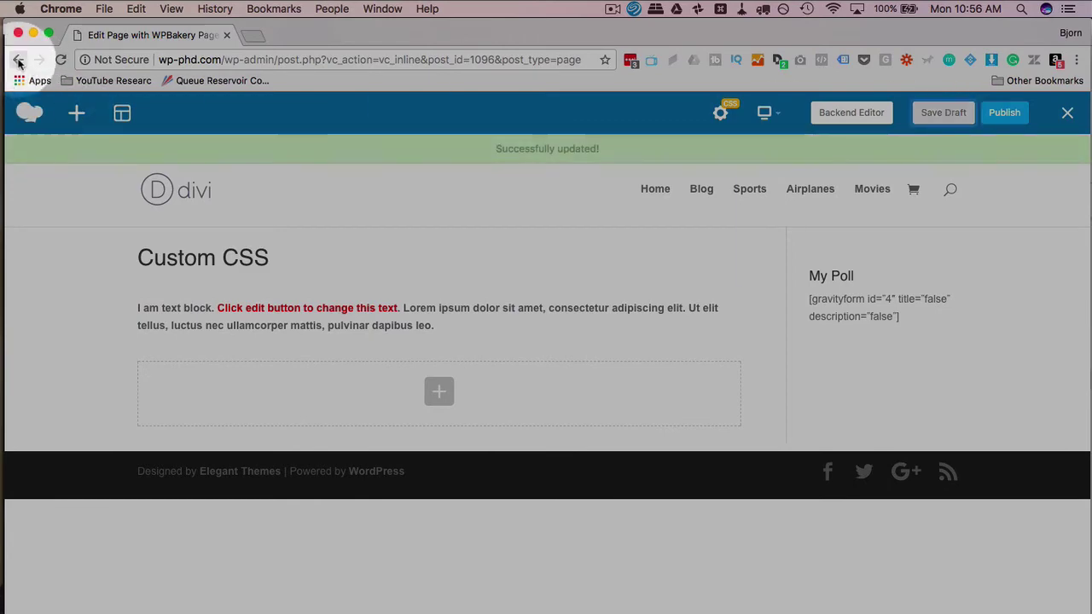
left_click(51, 111)
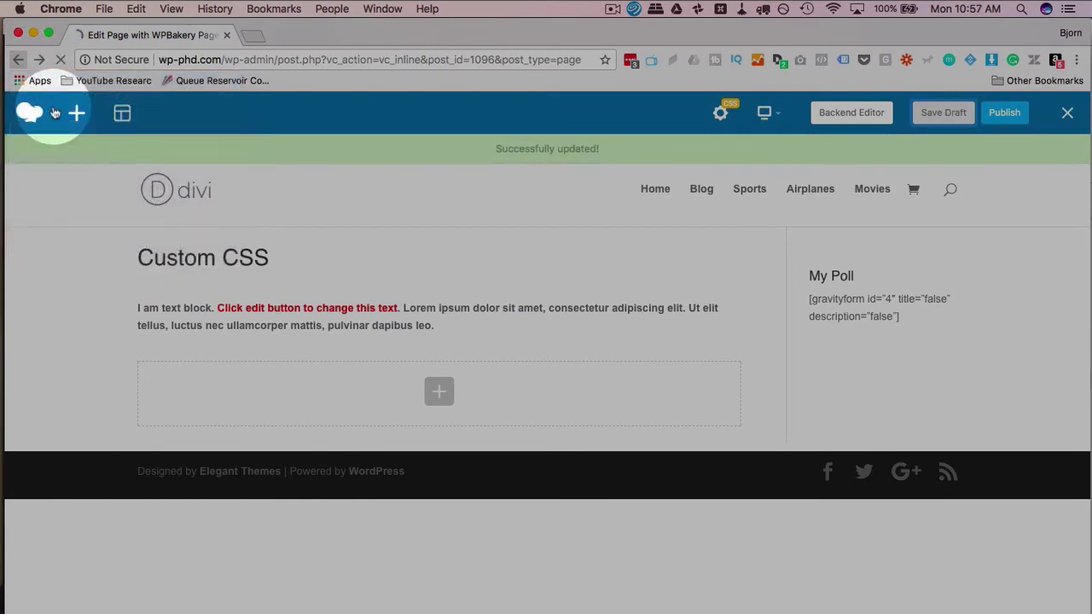
scroll(94, 383, "down", 5)
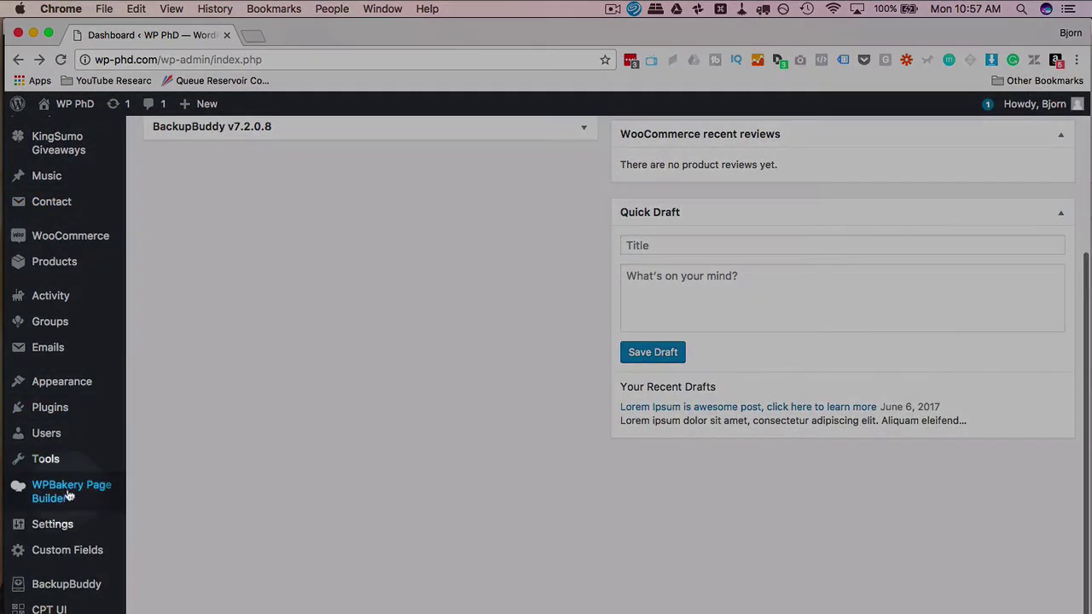
mouse_move(53, 500)
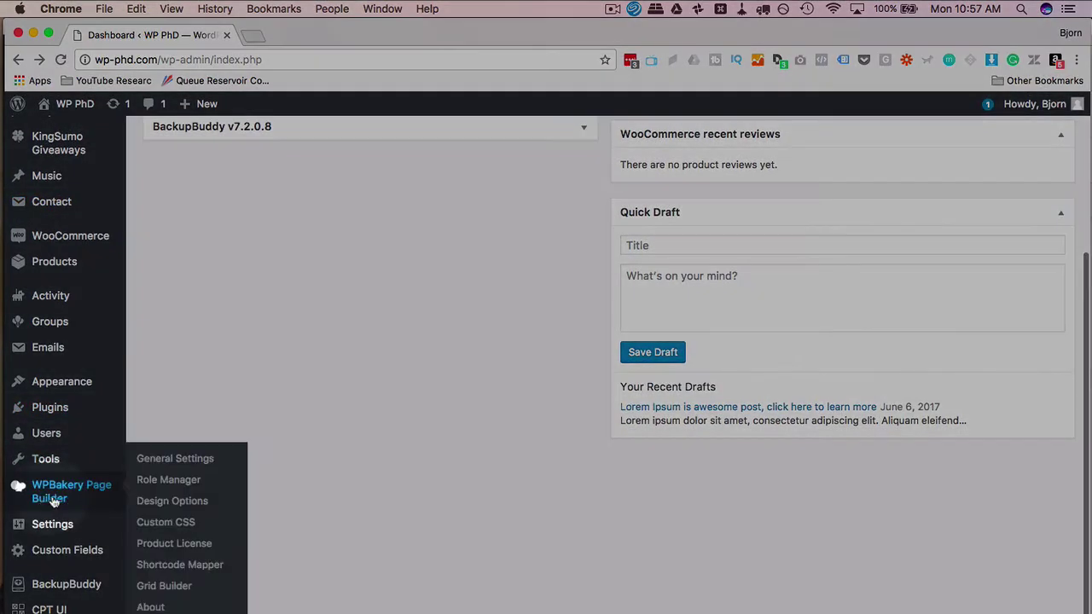
- Open WPBakery Page Builder > Custom CSS and click into the empty site-wide CSS editor
left_click(180, 526)
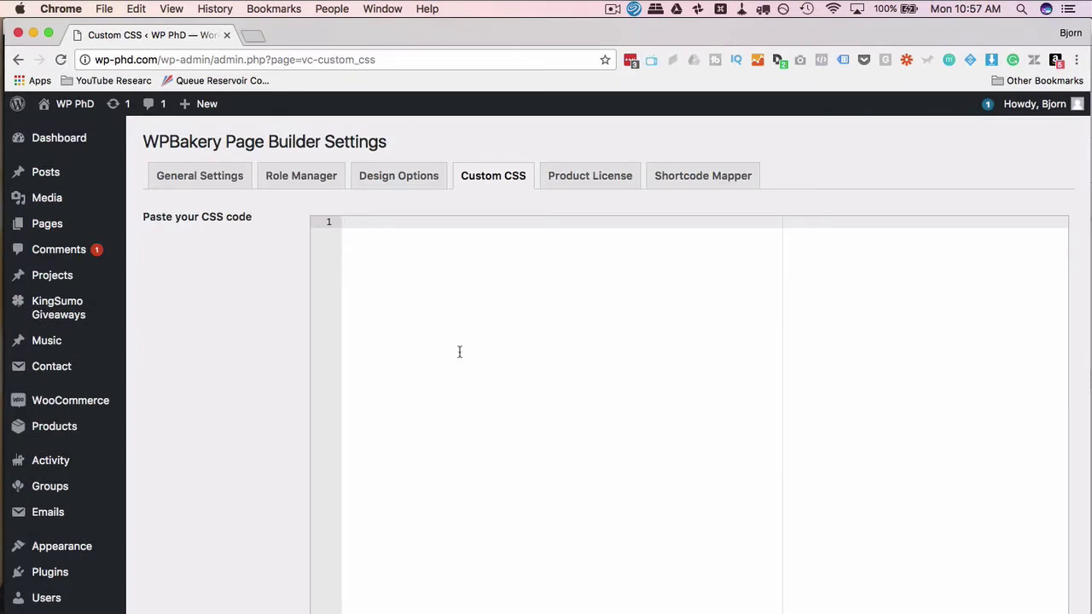
left_click(367, 271)
scroll(68, 512, "down", 3)
scroll(69, 514, "down", 5)
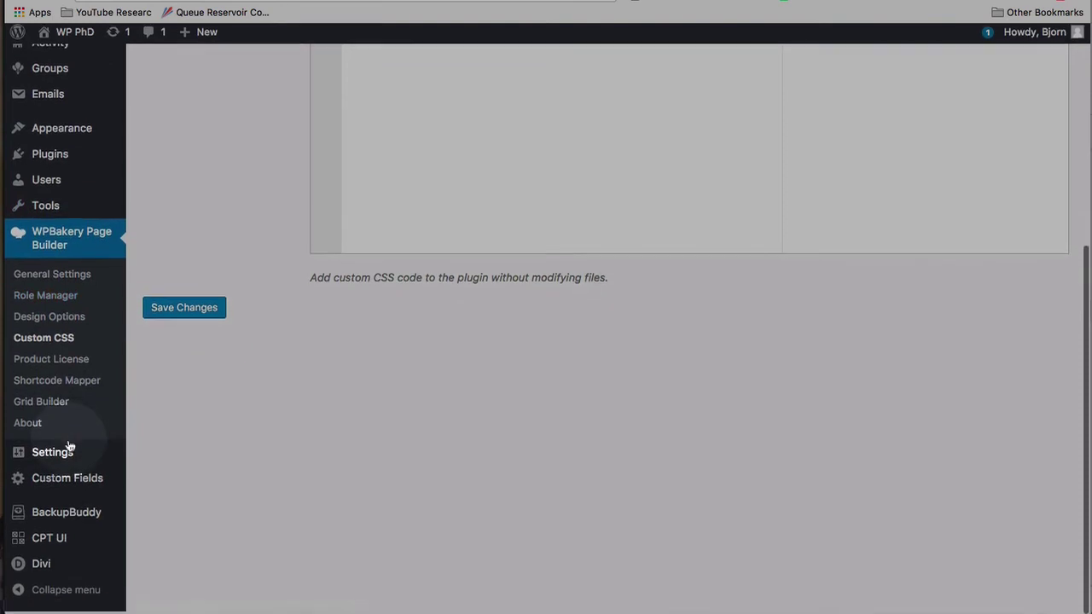
- Open Divi Theme Options, scroll to Custom CSS, and drag its box taller
mouse_move(42, 584)
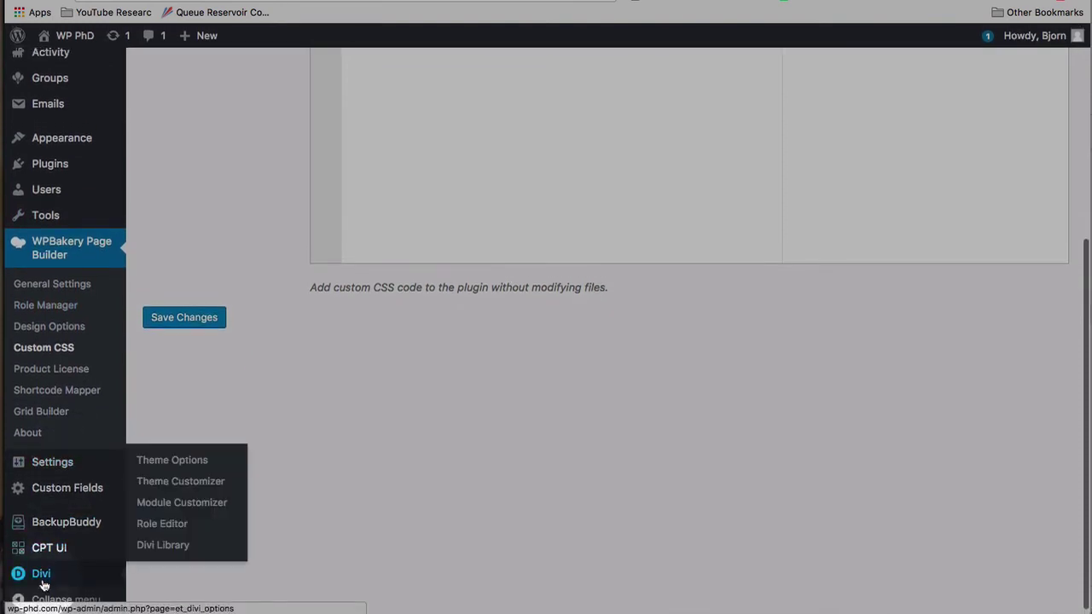
left_click(184, 460)
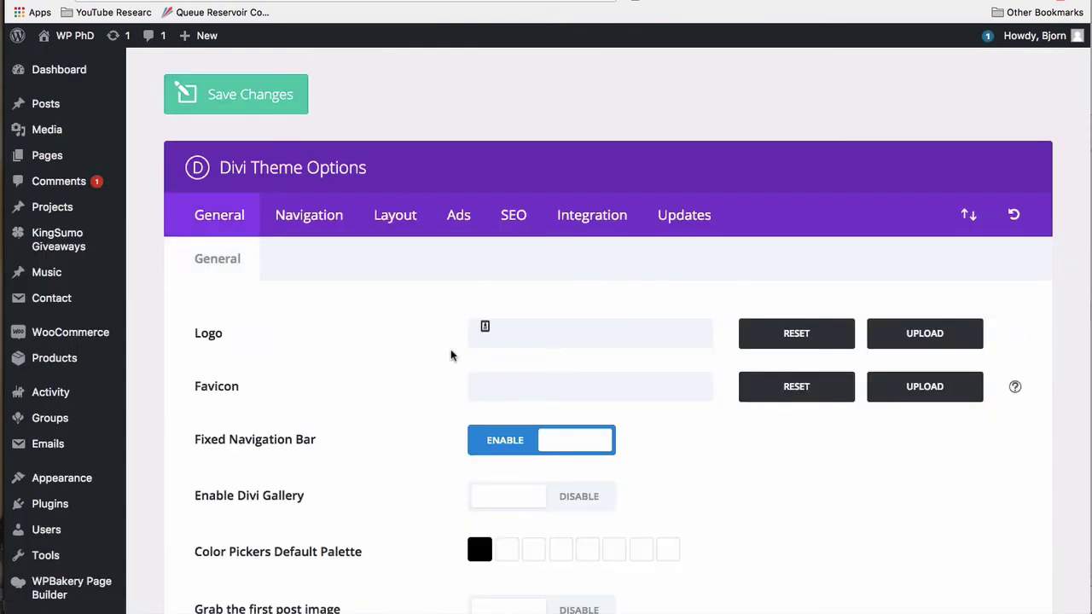
left_click(547, 370)
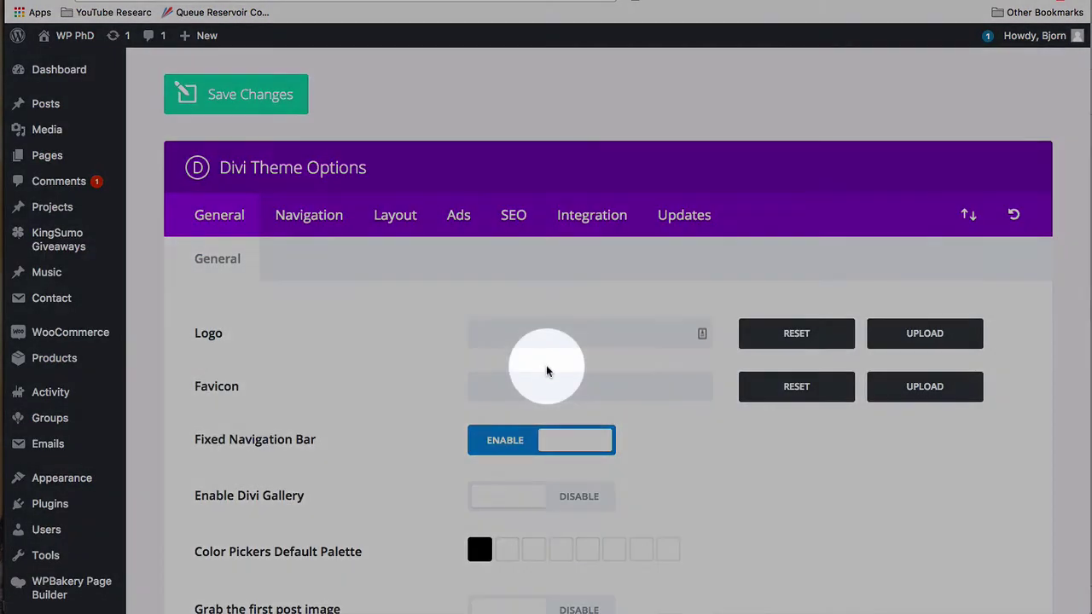
scroll(547, 370, "down", 20)
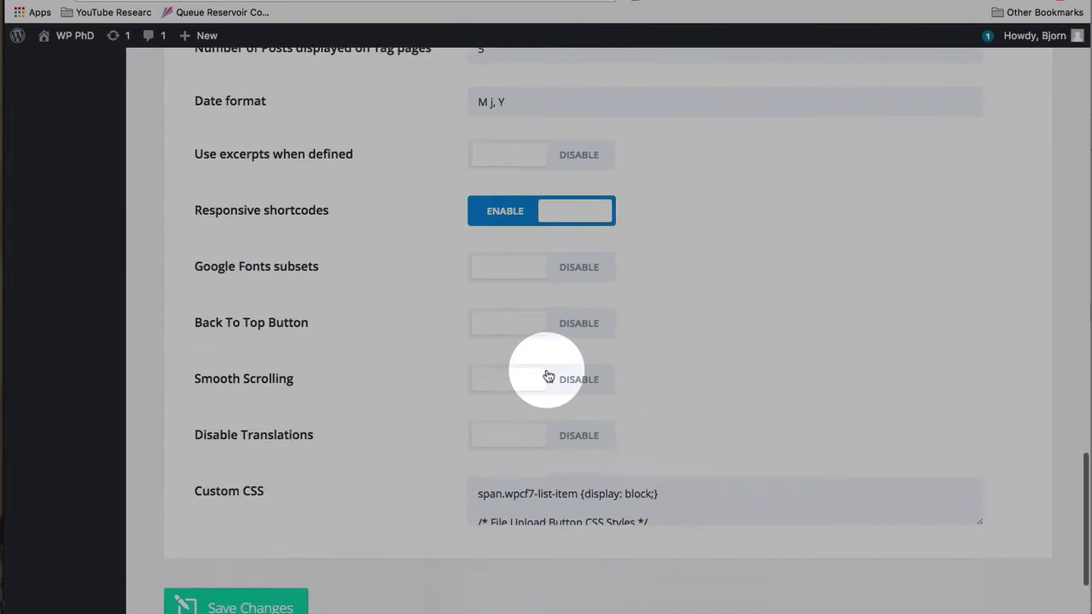
scroll(853, 375, "down", 5)
left_click_drag(975, 395, 978, 585)
scroll(450, 414, "down", 3)
scroll(638, 415, "up", 8)
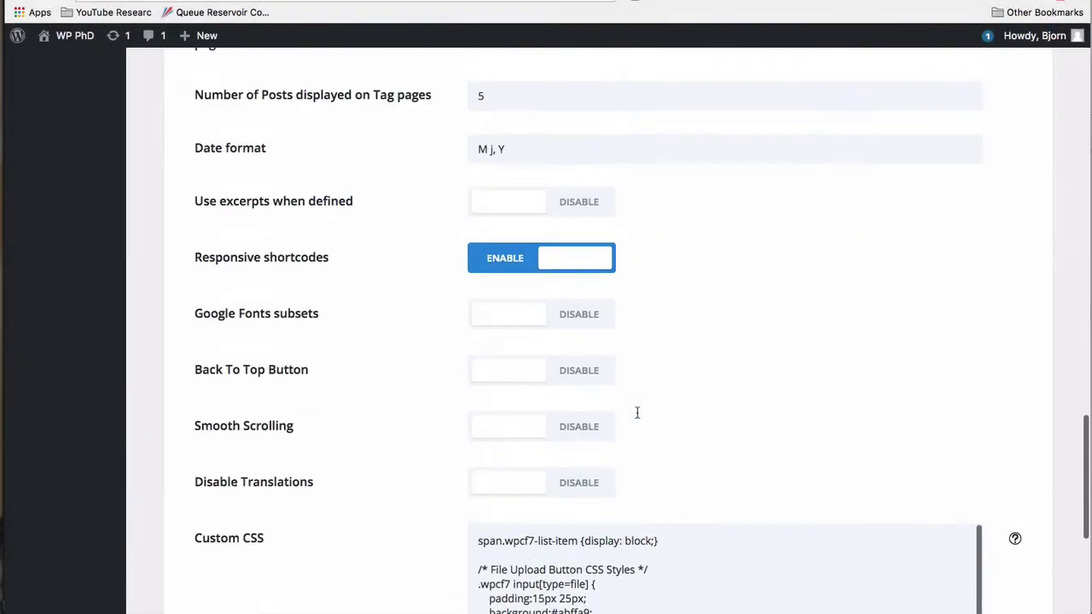
scroll(637, 413, "up", 1)
scroll(311, 461, "down", 5)
- Highlight the theme's existing CSS from the span rule to its closing brace
left_click_drag(478, 373, 463, 200)
left_click(439, 263)
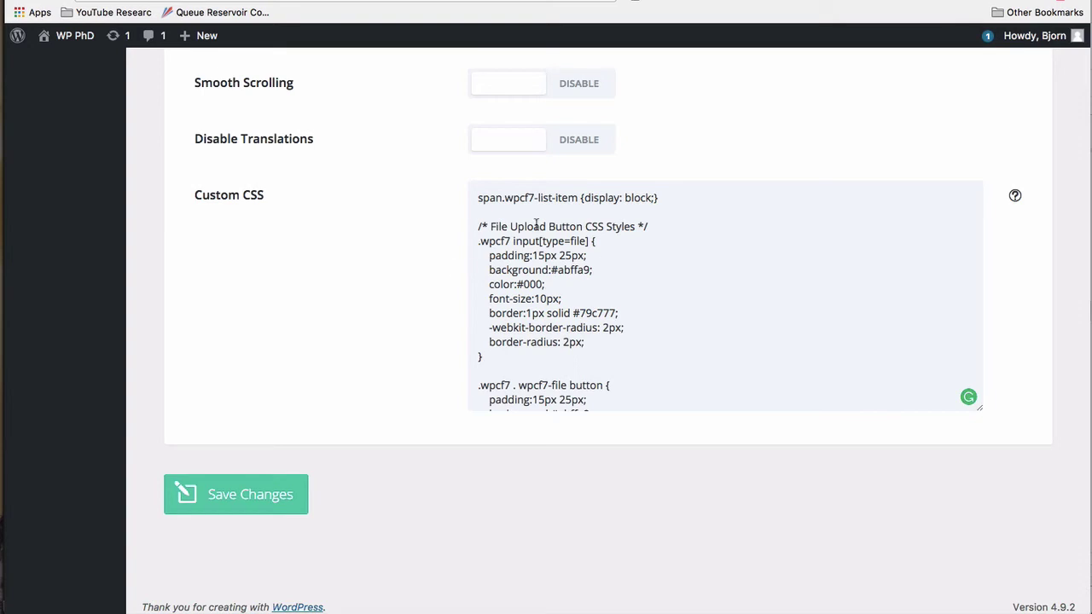
scroll(364, 334, "up", 2)
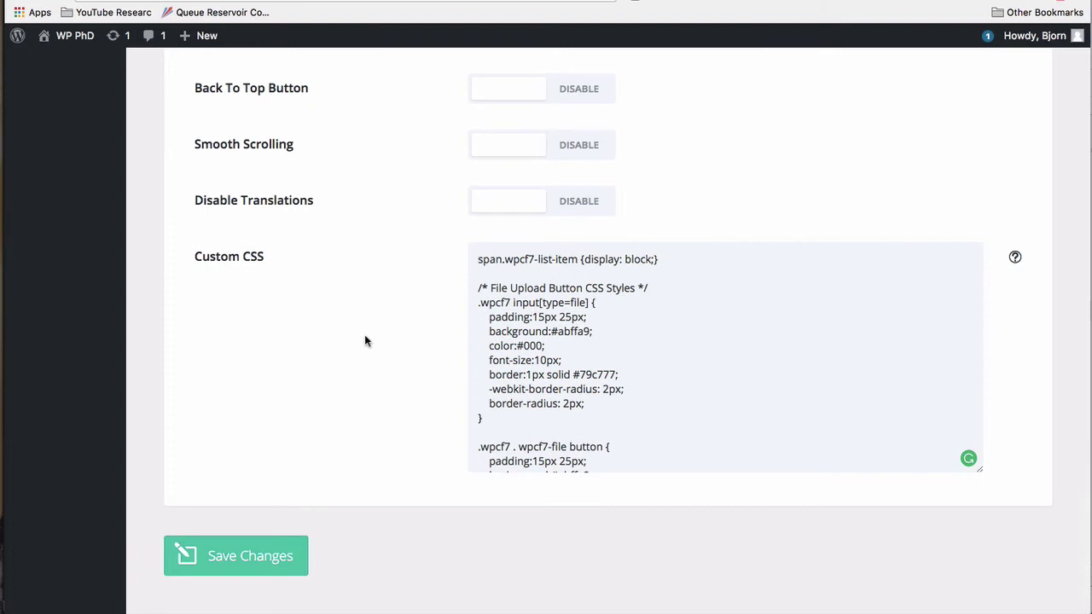